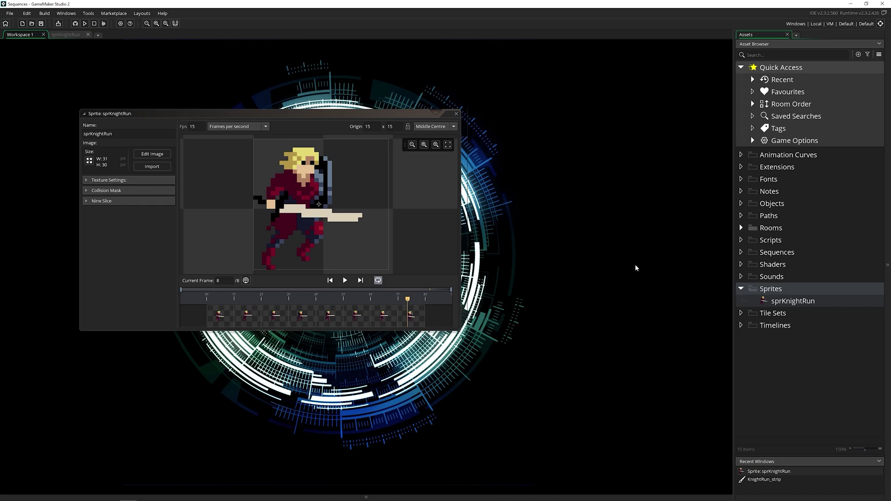
# - Create a new sequence in the Sequences folder and name it seqRunning
pyautogui.rightClick(771, 253)
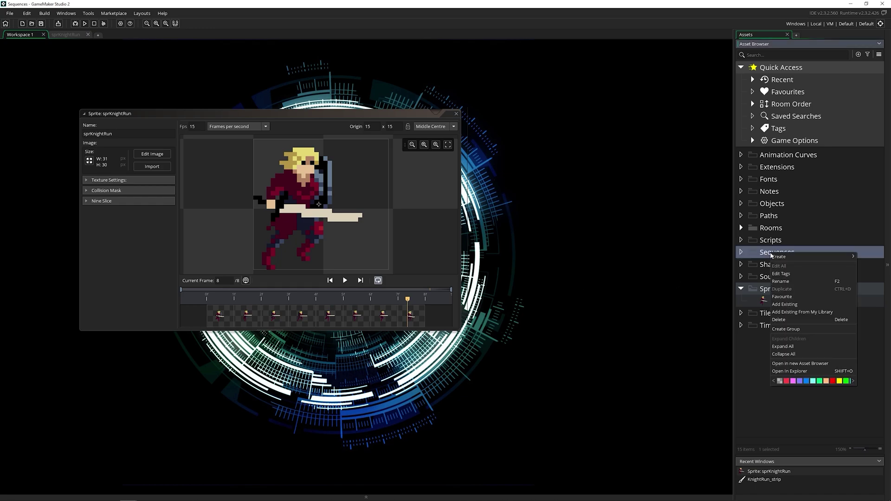
pyautogui.moveTo(785, 258)
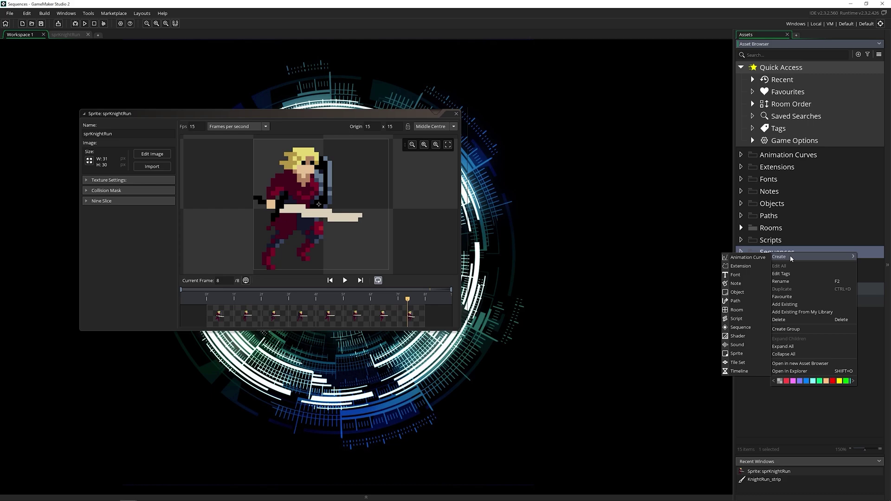
pyautogui.click(753, 329)
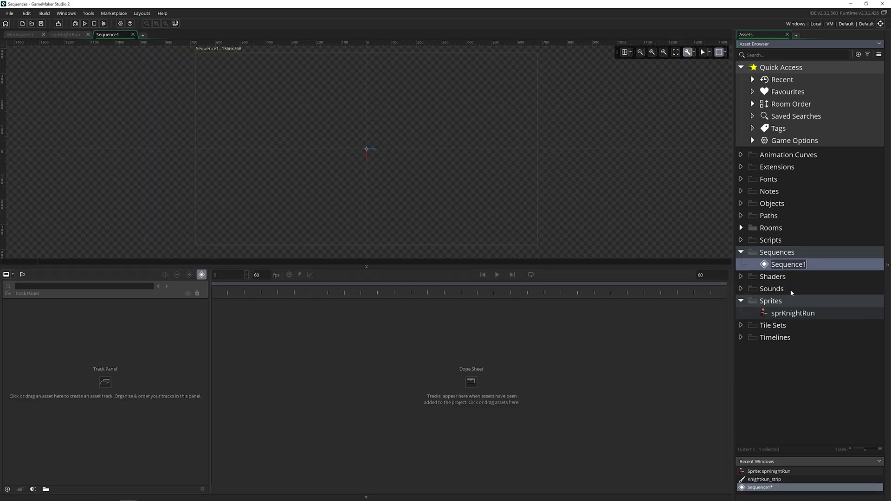
pyautogui.write('seqRunning')
pyautogui.press('Return')
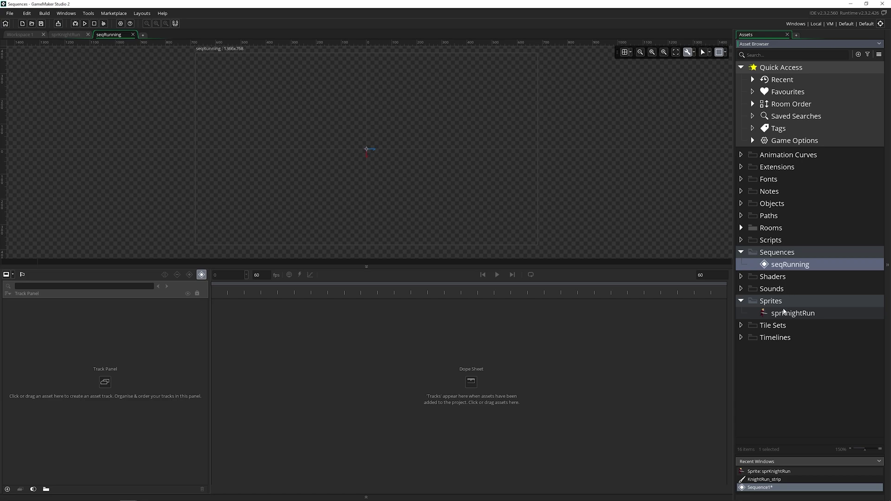
# - Drop sprKnightRun onto the seqRunning canvas as its own track and collapse the Assets dock
pyautogui.moveTo(783, 314); pyautogui.dragTo(331, 152)
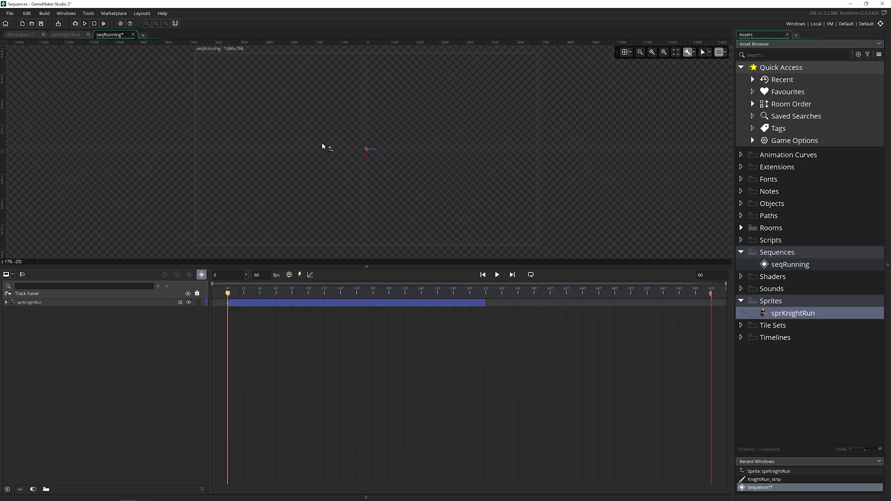
pyautogui.click(59, 303)
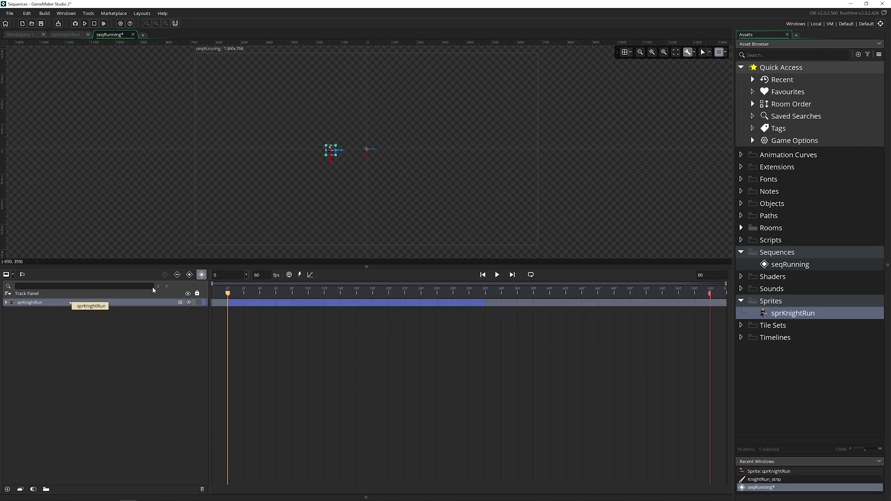
pyautogui.click(887, 264)
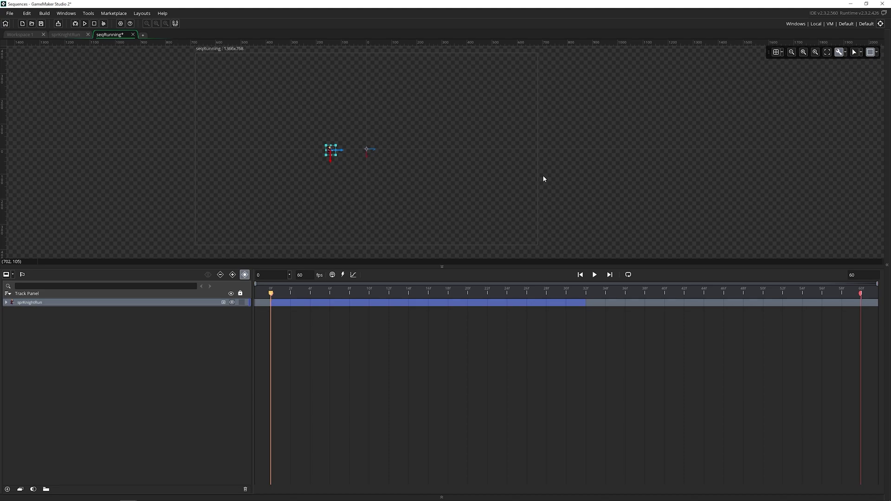
pyautogui.click(441, 118)
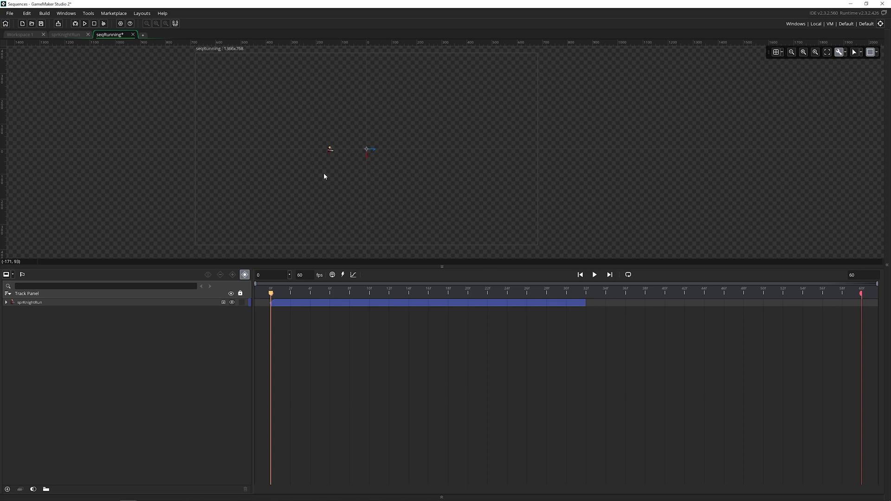
# - Set the canvas frame to width 640 and height 480, correcting the mistyped height
pyautogui.click(876, 52)
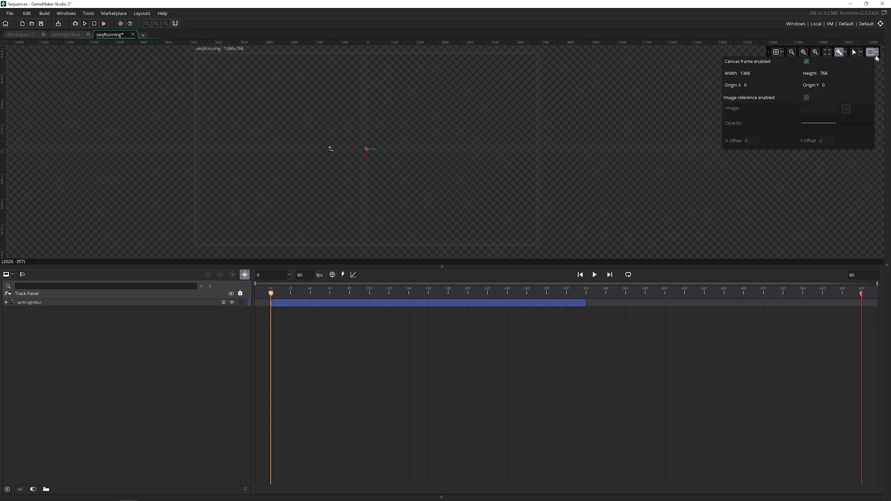
pyautogui.doubleClick(755, 73)
pyautogui.write('640')
pyautogui.press('Tab')
pyautogui.write('380')
pyautogui.press('Return')
pyautogui.press('Delete')
pyautogui.write('480')
pyautogui.click(495, 112)
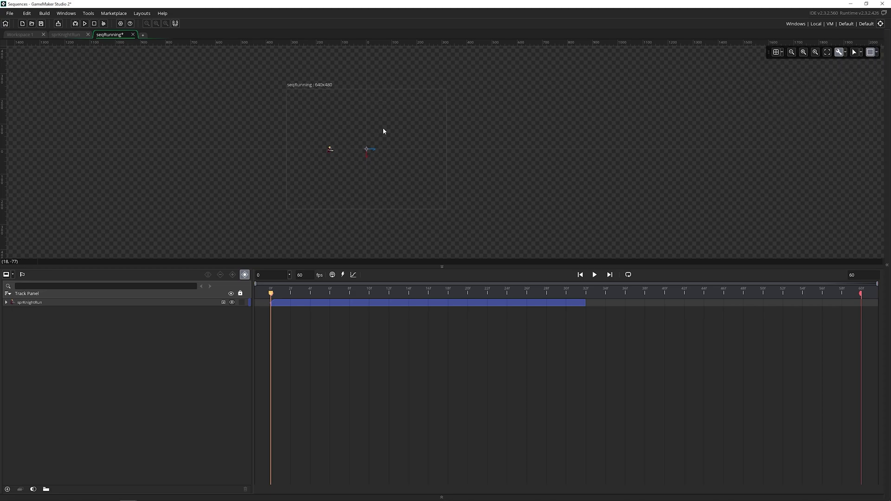
pyautogui.scroll(2, 341, 144)
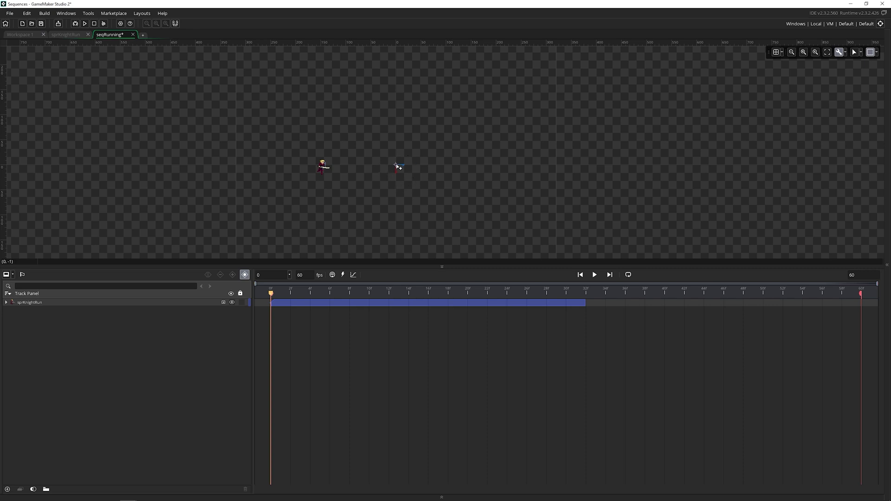
# - Expand the sprKnightRun track, select its Position sub-track and scrub the playhead
pyautogui.click(777, 54)
pyautogui.click(778, 54)
pyautogui.click(33, 305)
pyautogui.click(6, 303)
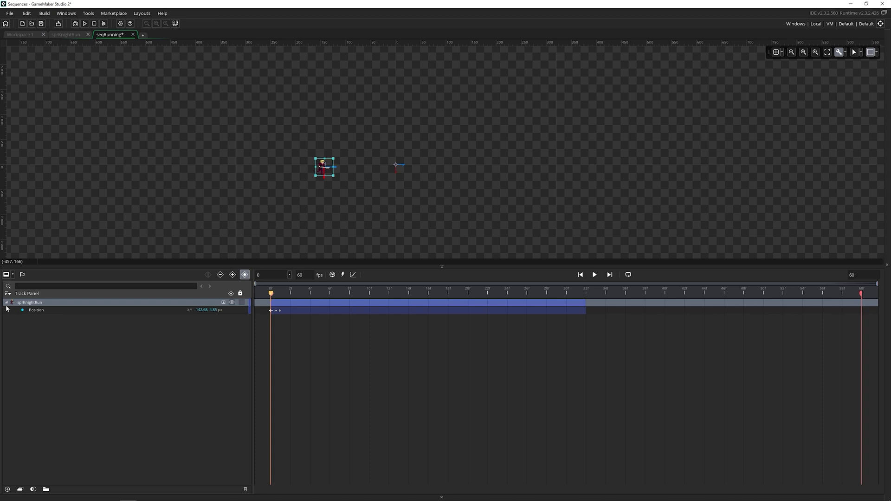
pyautogui.click(51, 311)
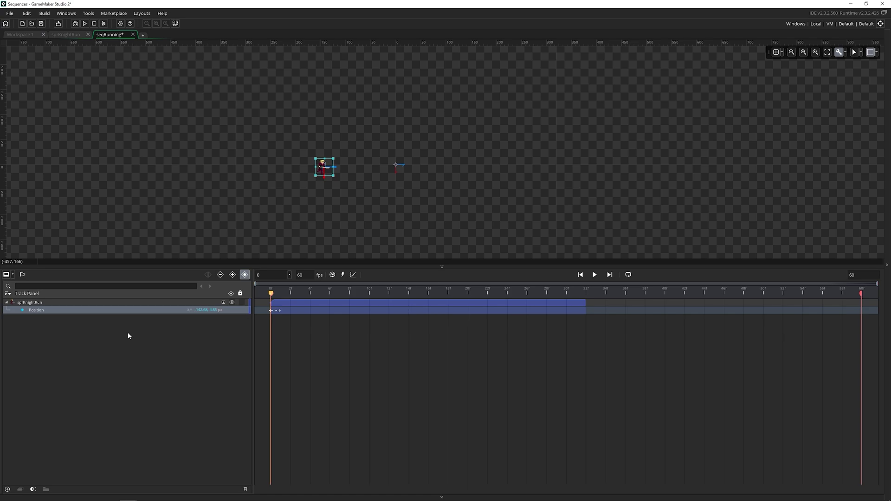
pyautogui.moveTo(338, 291); pyautogui.dragTo(424, 302)
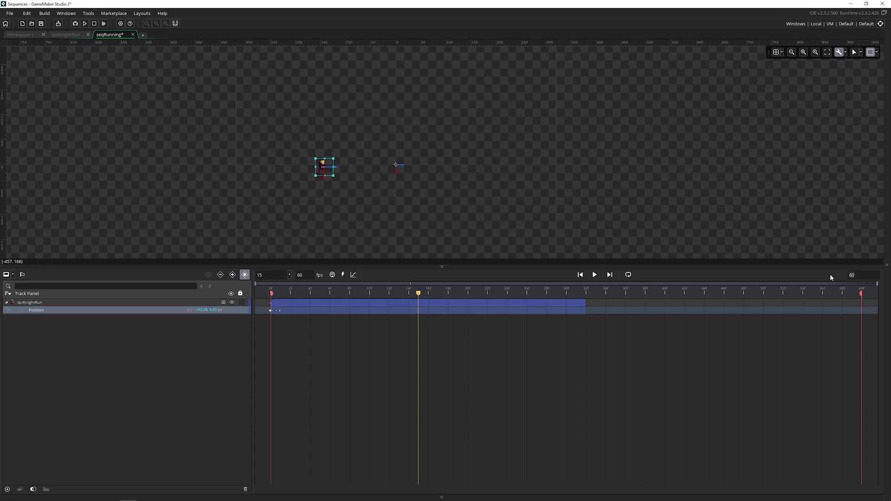
# - Set the sequence length to 300 frames and stretch the knight's clip across it
pyautogui.click(849, 275)
pyautogui.press('Return')
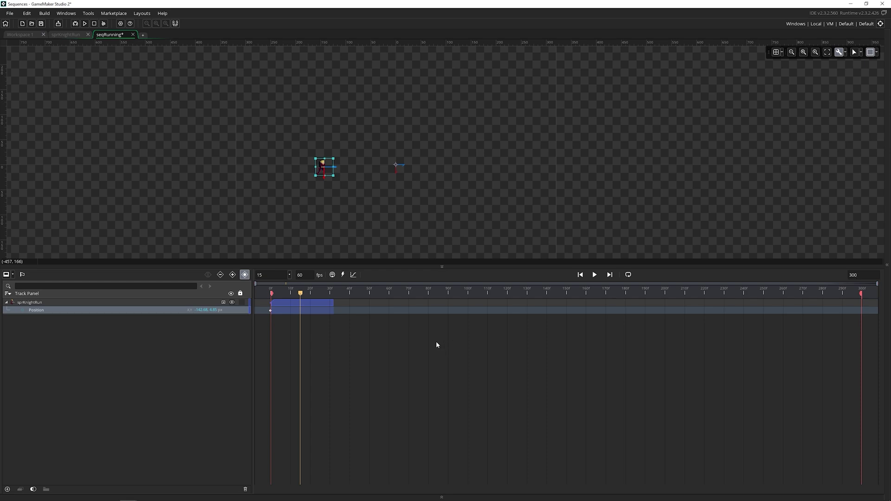
pyautogui.moveTo(312, 296)
pyautogui.mouseDown()
pyautogui.moveTo(289, 296)
pyautogui.moveTo(333, 297)
pyautogui.moveTo(324, 297)
pyautogui.mouseUp()
pyautogui.click(317, 304)
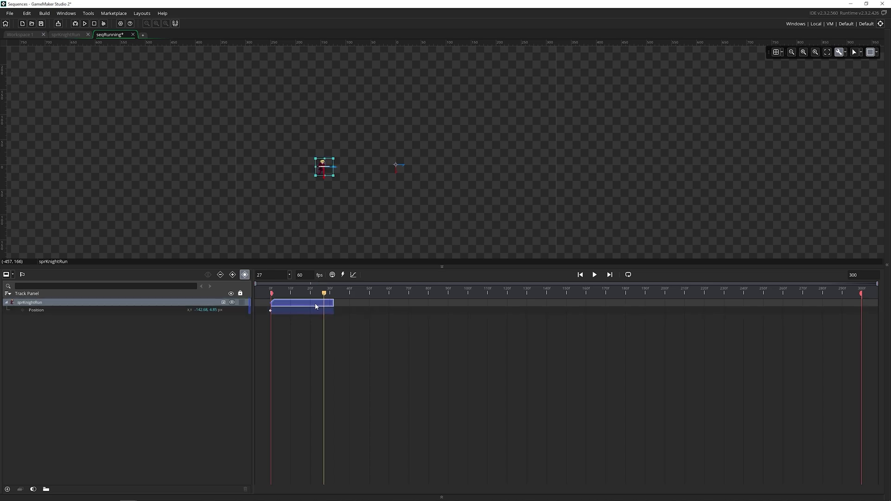
pyautogui.rightClick(316, 304)
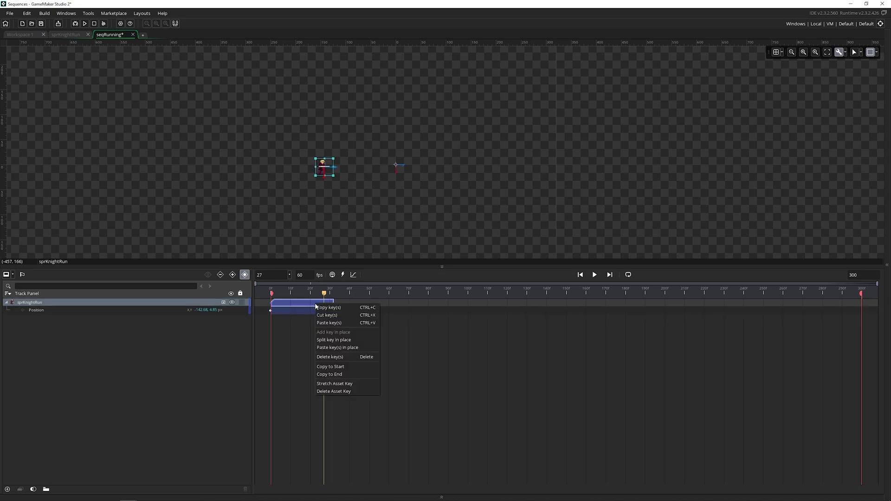
pyautogui.click(351, 384)
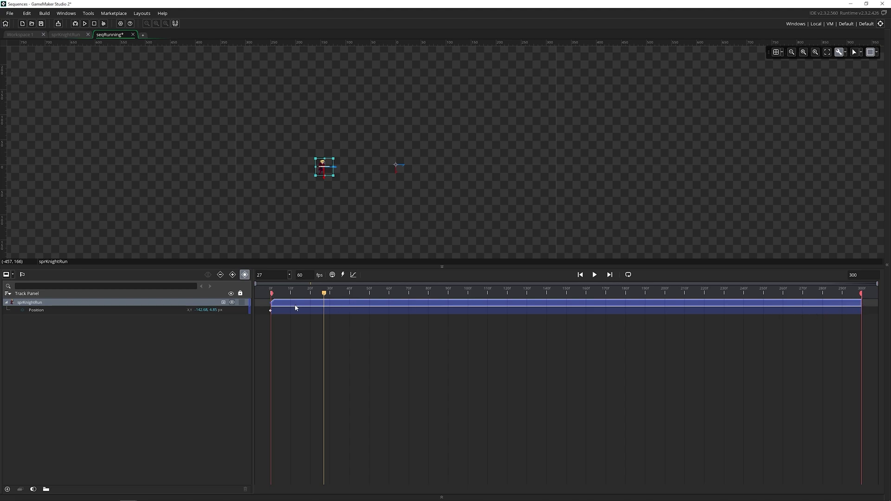
# - Adjust the clip's start and end edges, then delete and restore the frame-0 Position keyframe
pyautogui.moveTo(295, 292); pyautogui.dragTo(632, 286)
pyautogui.moveTo(862, 303); pyautogui.dragTo(829, 304)
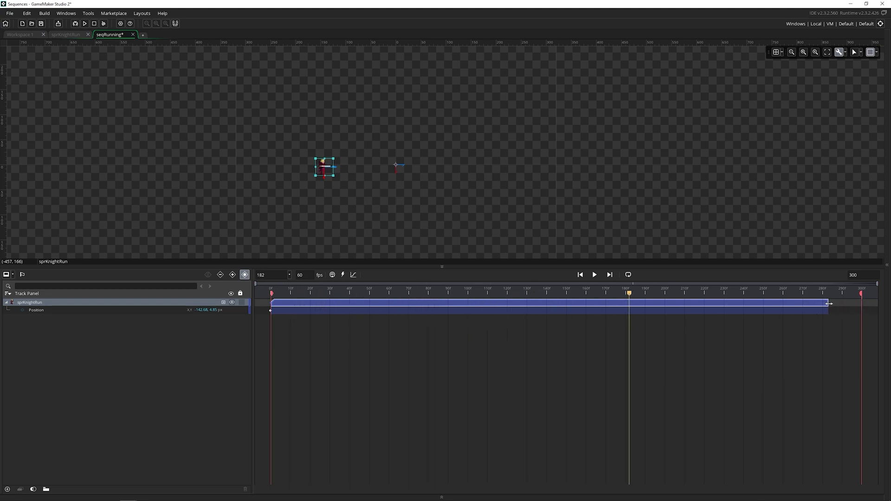
pyautogui.moveTo(272, 303); pyautogui.dragTo(324, 303)
pyautogui.click(313, 319)
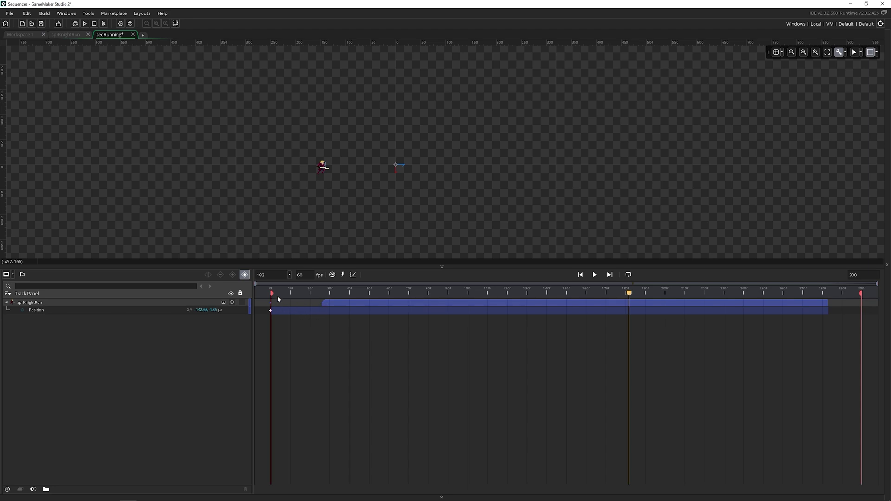
pyautogui.moveTo(277, 295); pyautogui.dragTo(272, 298)
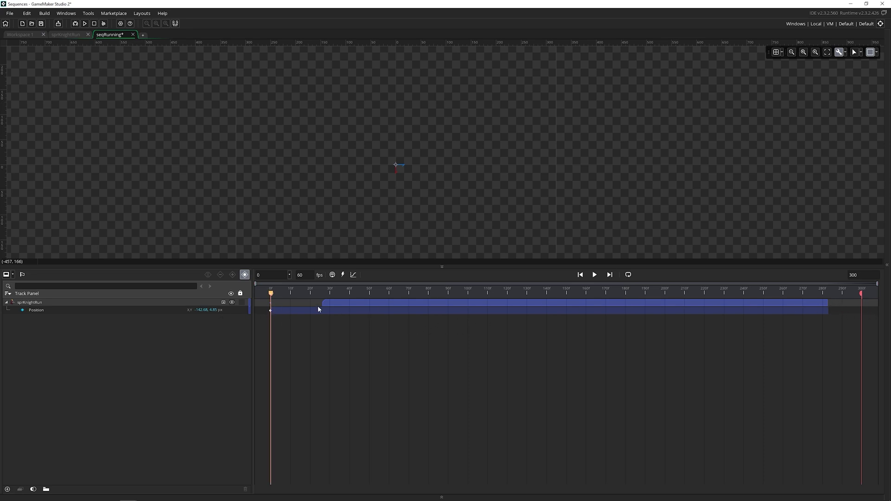
pyautogui.click(270, 314)
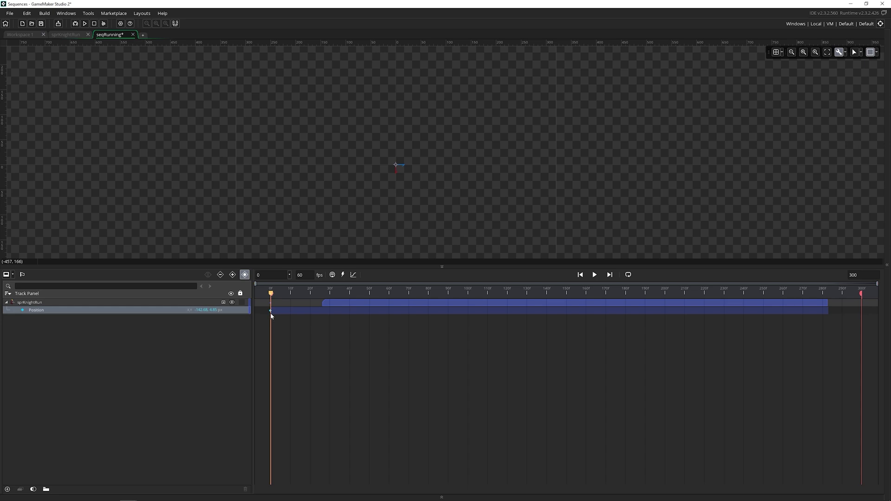
pyautogui.press('Delete')
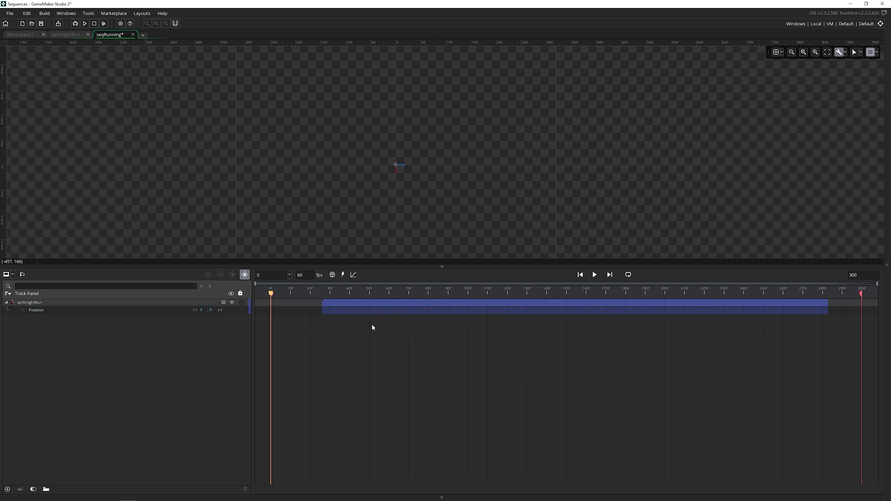
pyautogui.hotkey('ctrl', 'z')
pyautogui.hotkey('ctrl', 'z')
pyautogui.hotkey('ctrl', 'z')
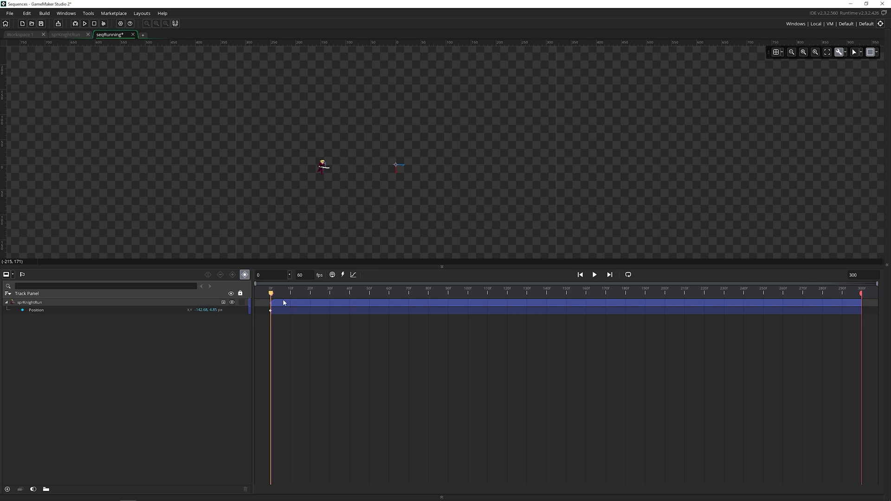
# - Place the knight on the left side of the canvas near the start of the timeline
pyautogui.moveTo(287, 292); pyautogui.dragTo(268, 297)
pyautogui.moveTo(326, 175); pyautogui.dragTo(234, 167)
pyautogui.click(242, 174)
pyautogui.scroll(4, 246, 186)
pyautogui.click(257, 144)
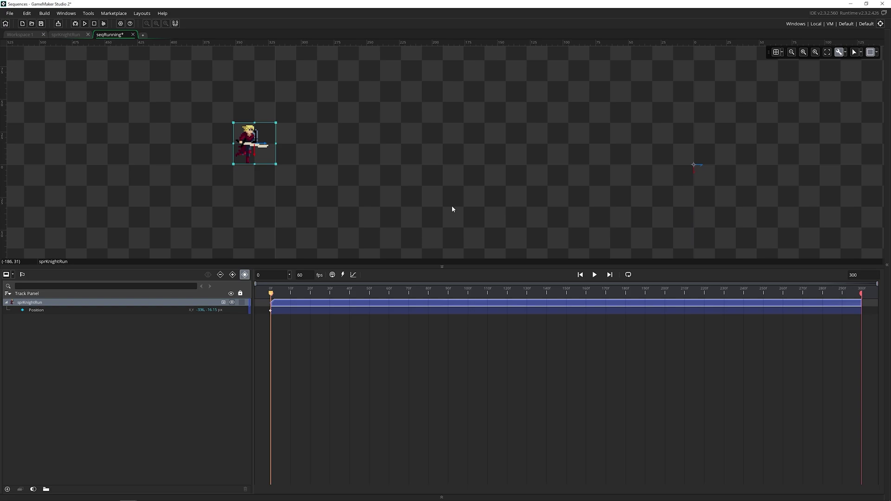
pyautogui.scroll(-2, 445, 206)
pyautogui.moveTo(484, 201); pyautogui.dragTo(382, 159, button='middle')
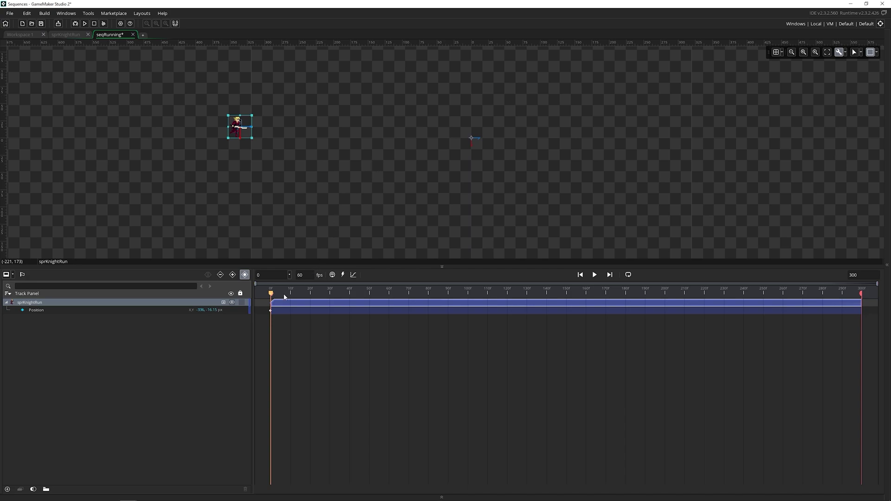
# - At a later frame, move the knight to the canvas's right side and play the motion
pyautogui.moveTo(301, 299); pyautogui.dragTo(724, 292)
pyautogui.moveTo(248, 138); pyautogui.dragTo(712, 137)
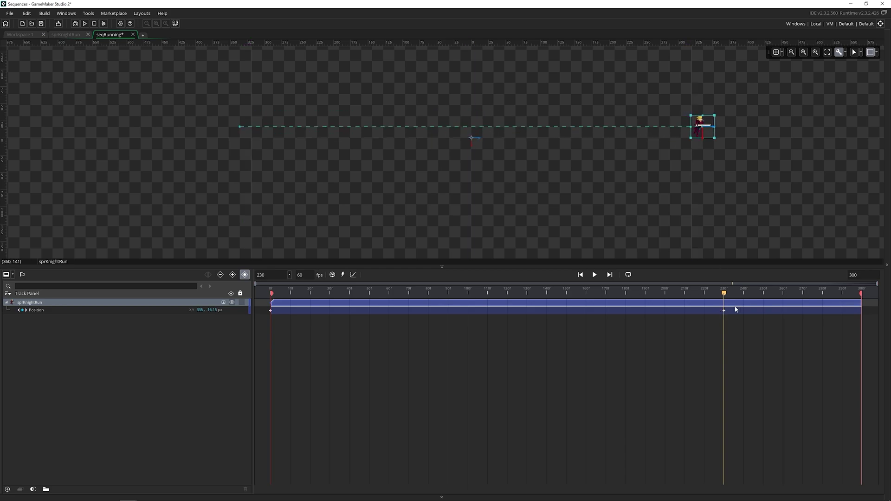
pyautogui.click(706, 292)
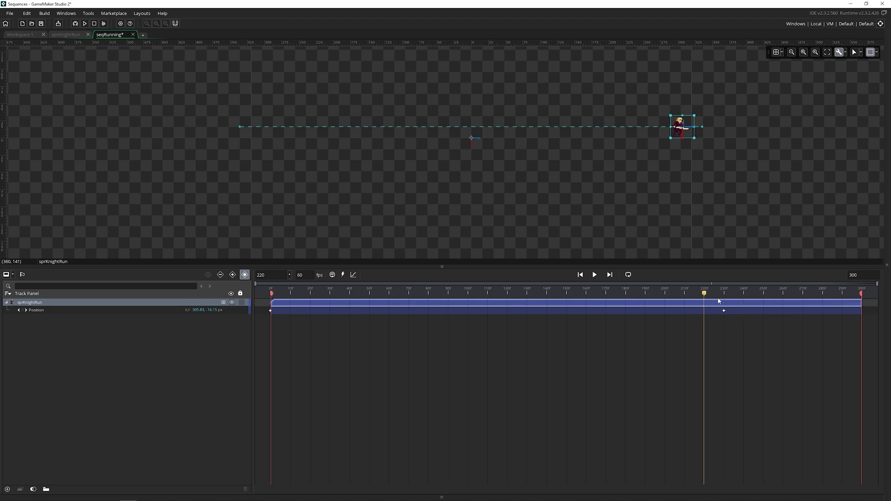
pyautogui.moveTo(703, 293); pyautogui.dragTo(271, 290)
pyautogui.press('space')
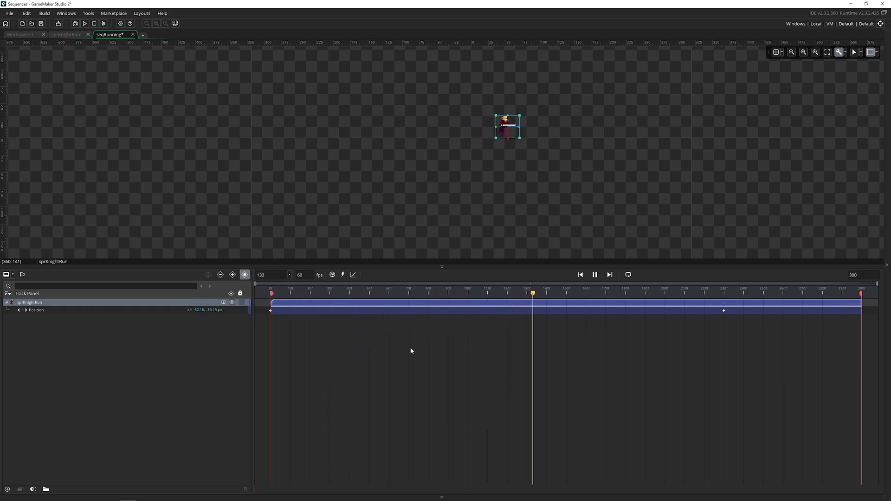
pyautogui.press('space')
pyautogui.click(488, 292)
# - Record keyframes at frame 101 and remove the extra Origin, Rotation and Scale tracks
pyautogui.moveTo(488, 292); pyautogui.dragTo(469, 290)
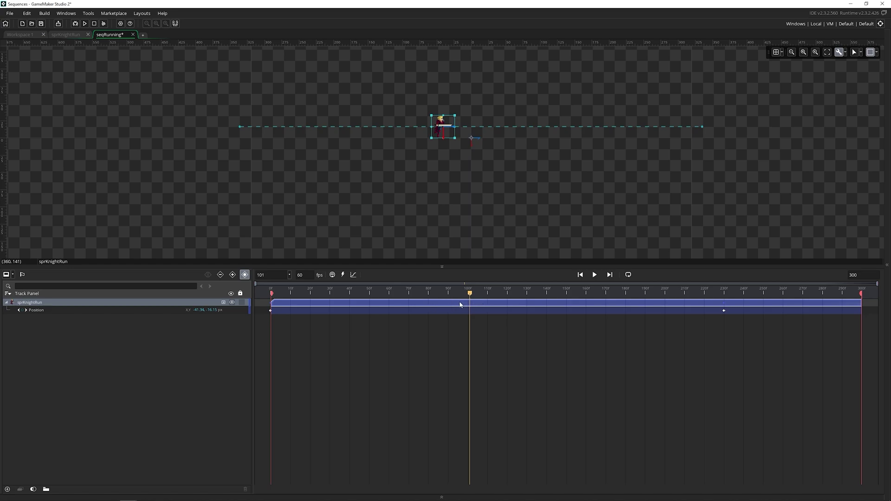
pyautogui.click(233, 274)
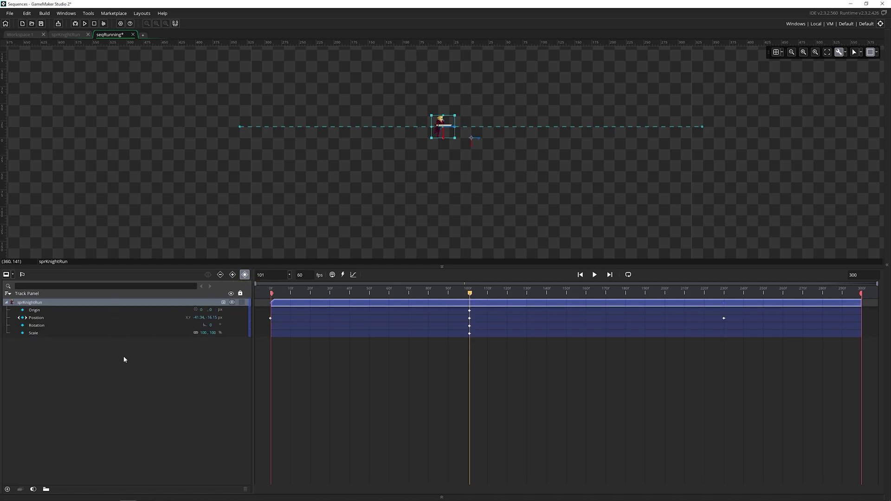
pyautogui.click(77, 309)
pyautogui.click(66, 319)
pyautogui.click(69, 333)
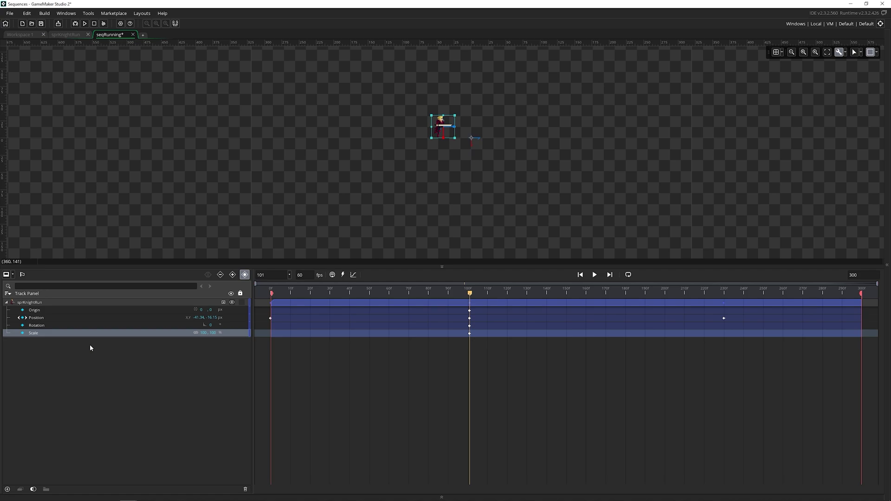
pyautogui.hotkey('ctrl', 'z')
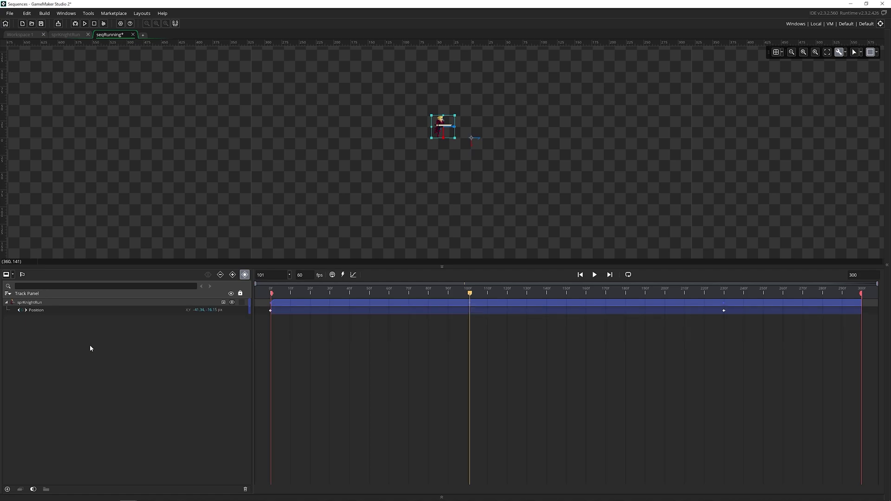
# - Record a Position keyframe at frame 100 and delete the old frame-230 keyframe
pyautogui.click(472, 315)
pyautogui.click(123, 310)
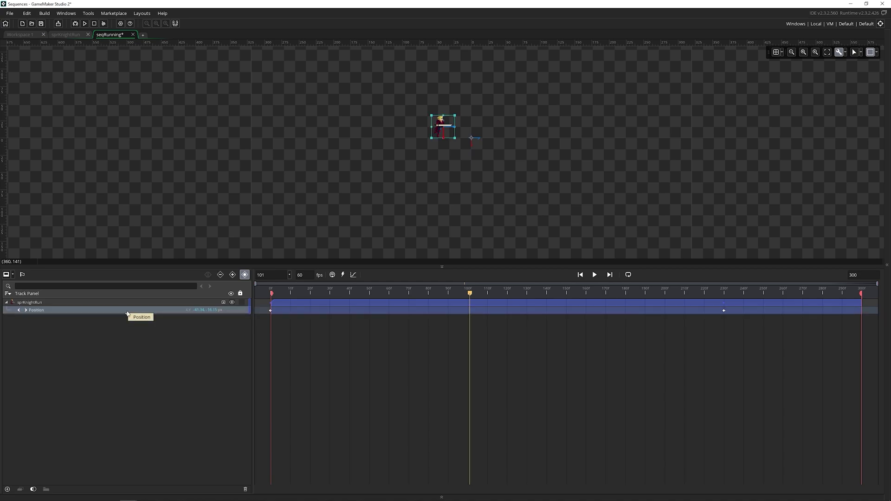
pyautogui.click(232, 275)
pyautogui.moveTo(466, 298)
pyautogui.mouseDown()
pyautogui.moveTo(364, 288)
pyautogui.moveTo(390, 281)
pyautogui.moveTo(497, 288)
pyautogui.moveTo(470, 288)
pyautogui.mouseUp()
pyautogui.click(725, 311)
pyautogui.press('Delete')
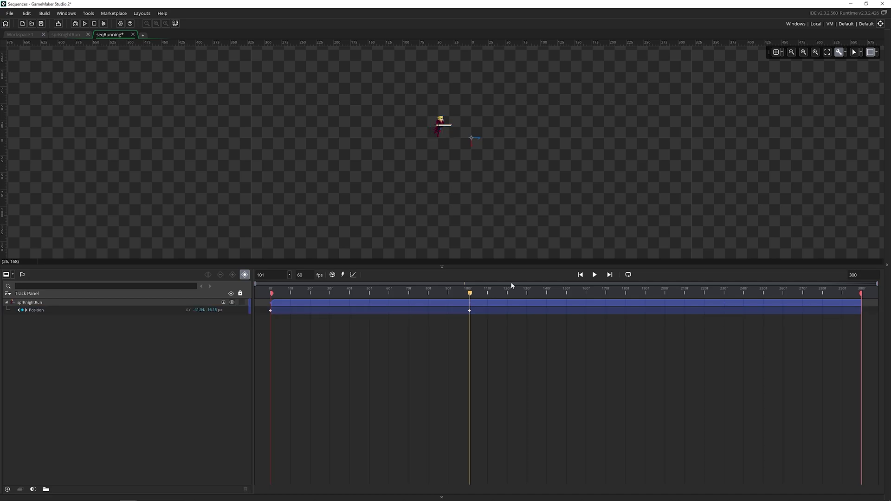
pyautogui.moveTo(482, 283)
pyautogui.mouseDown()
pyautogui.moveTo(384, 290)
pyautogui.moveTo(479, 289)
pyautogui.moveTo(472, 290)
pyautogui.mouseUp()
# - Add Image Index and Image Speed tracks, setting Image Speed to 0 at frame 100
pyautogui.click(223, 302)
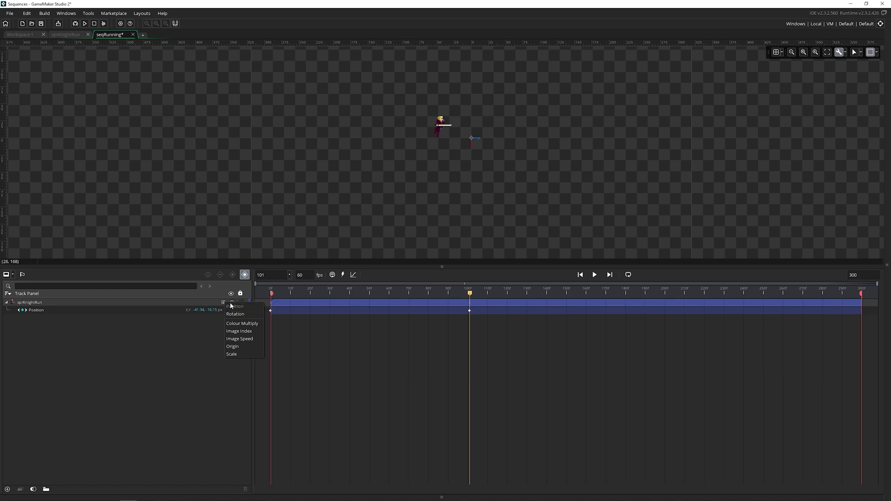
pyautogui.click(239, 331)
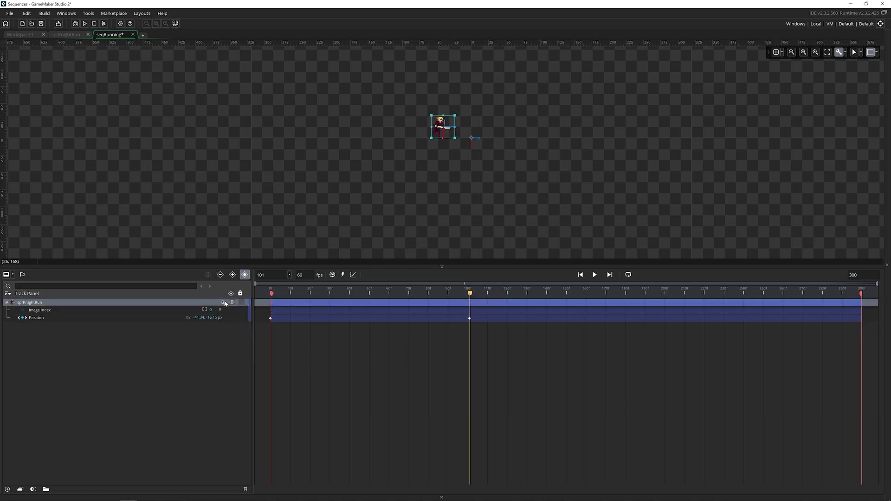
pyautogui.click(224, 303)
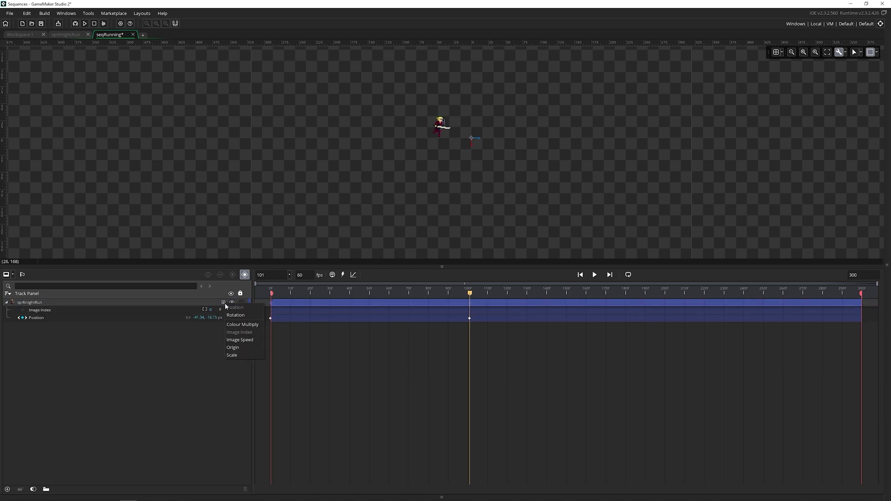
pyautogui.click(244, 339)
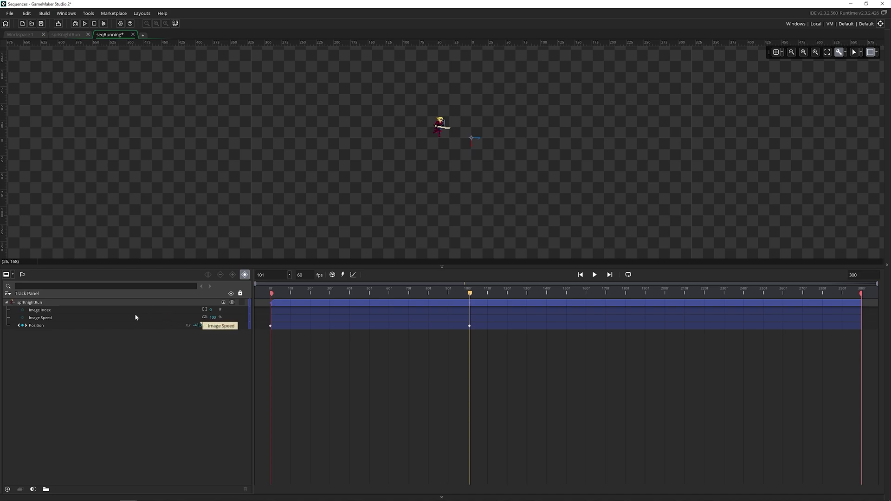
pyautogui.doubleClick(214, 318)
pyautogui.write('0')
# - Set Image Speed to 100 at frame 0, delete the Image Index track and play the sequence
pyautogui.moveTo(429, 292); pyautogui.dragTo(251, 301)
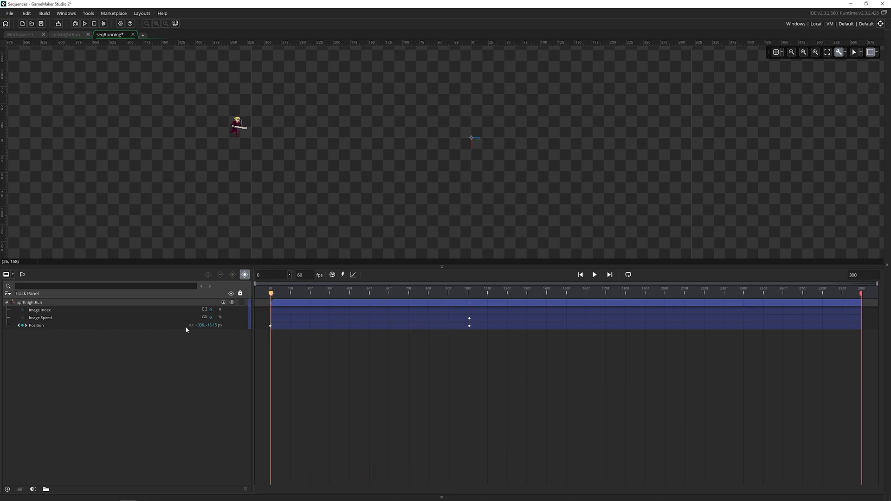
pyautogui.moveTo(469, 292); pyautogui.dragTo(271, 294)
pyautogui.moveTo(207, 319); pyautogui.dragTo(228, 316)
pyautogui.click(244, 324)
pyautogui.click(271, 318)
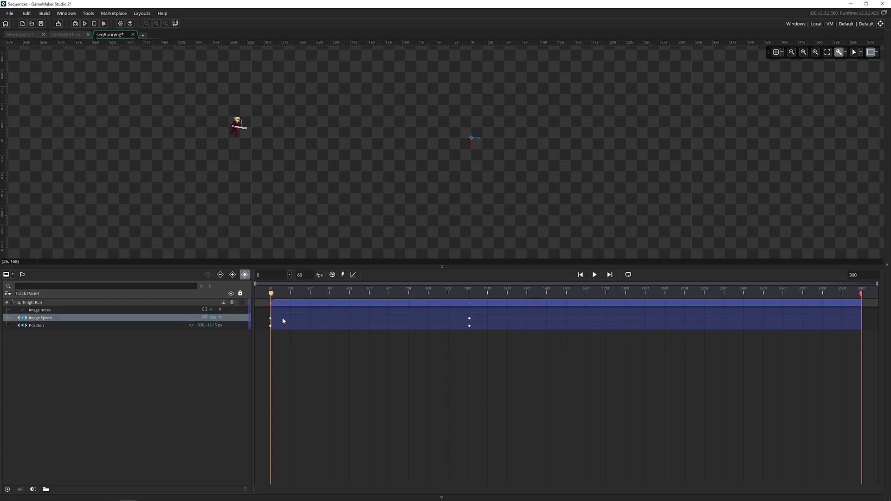
pyautogui.click(166, 311)
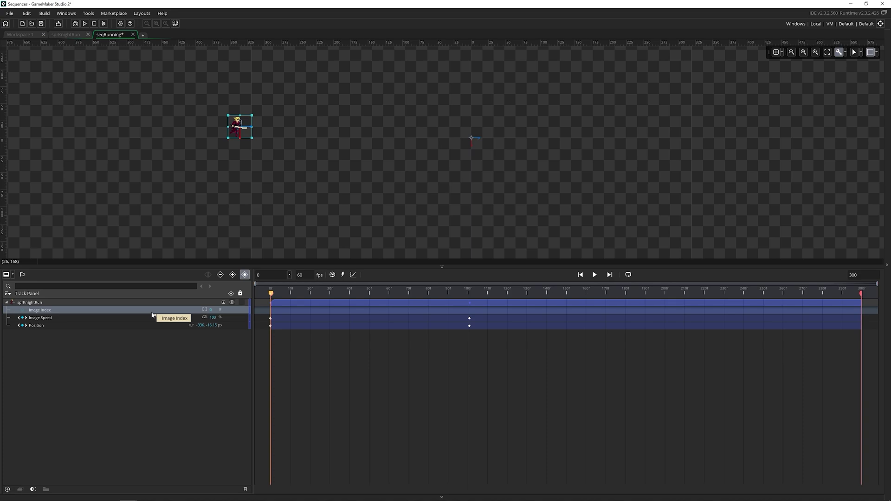
pyautogui.press('Delete')
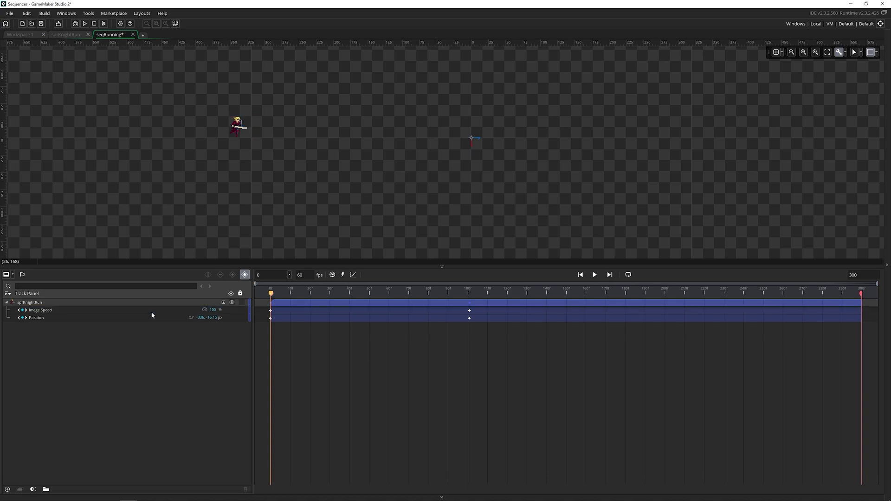
pyautogui.press('space')
pyautogui.press('space')
# - Check frame 101 and change the Image Speed track's interpolation
pyautogui.click(472, 294)
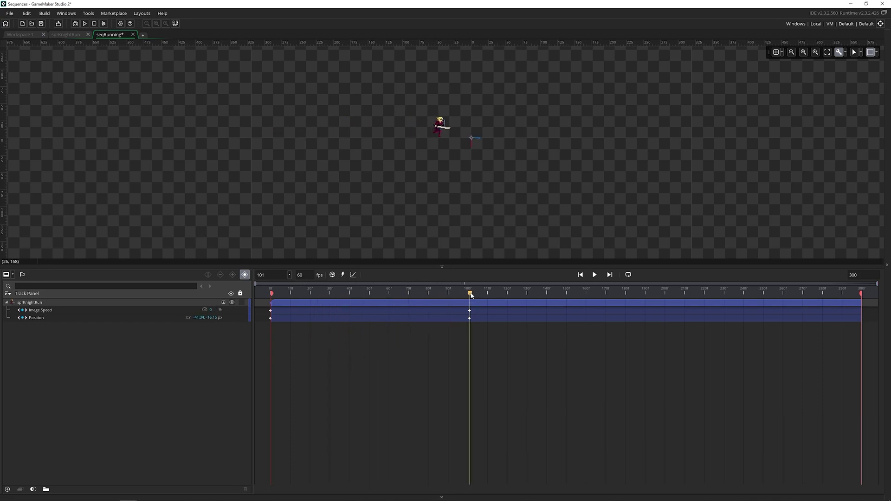
pyautogui.moveTo(471, 295); pyautogui.dragTo(269, 300)
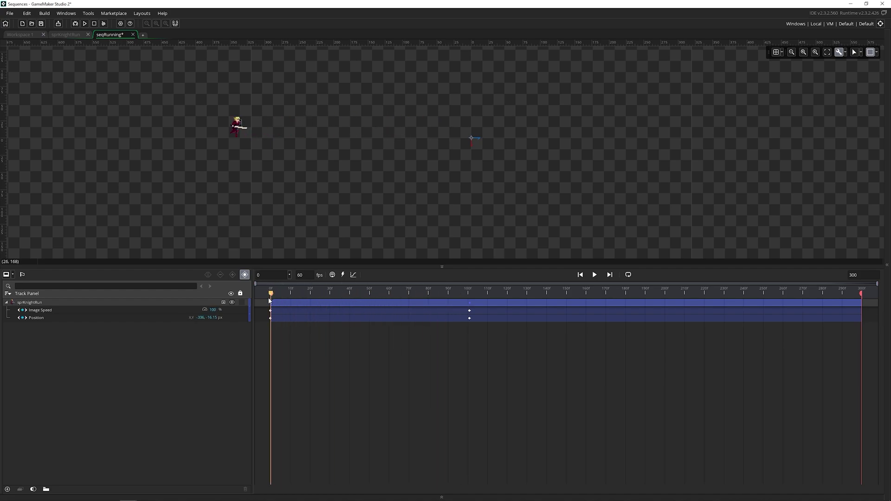
pyautogui.scroll(3, 287, 168)
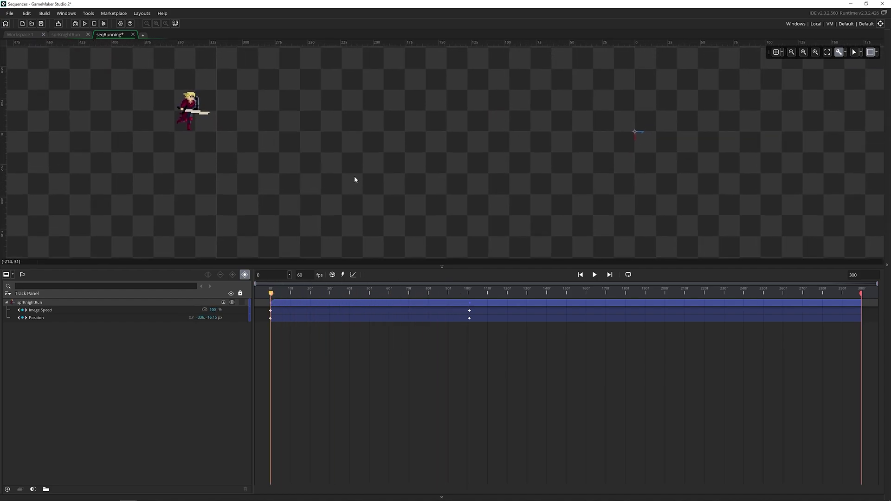
pyautogui.moveTo(353, 182); pyautogui.dragTo(339, 219, button='middle')
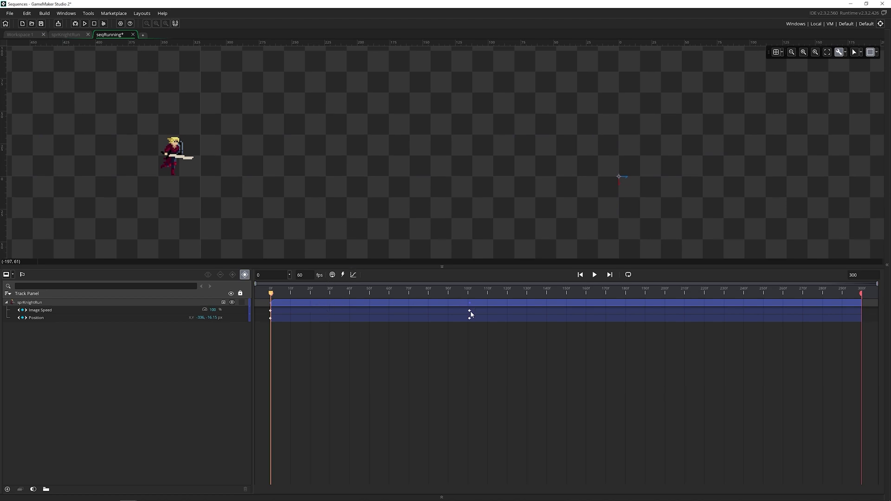
pyautogui.click(166, 310)
pyautogui.rightClick(166, 310)
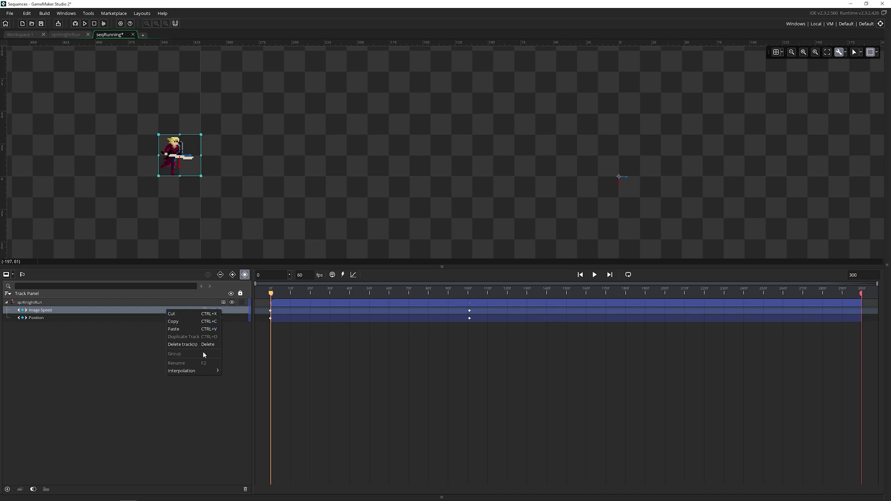
pyautogui.moveTo(204, 370)
pyautogui.click(232, 380)
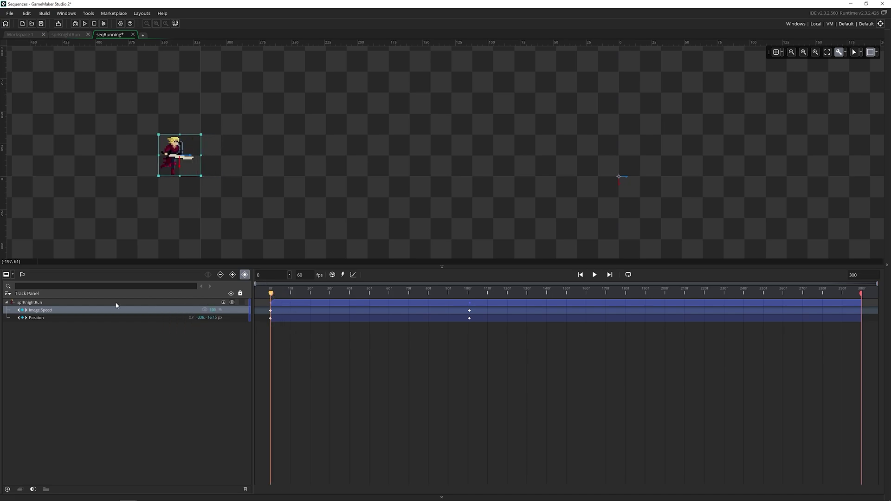
# - Play and scrub the sequence to review the run, ending on frame 101
pyautogui.moveTo(271, 293); pyautogui.dragTo(191, 308)
pyautogui.click(169, 318)
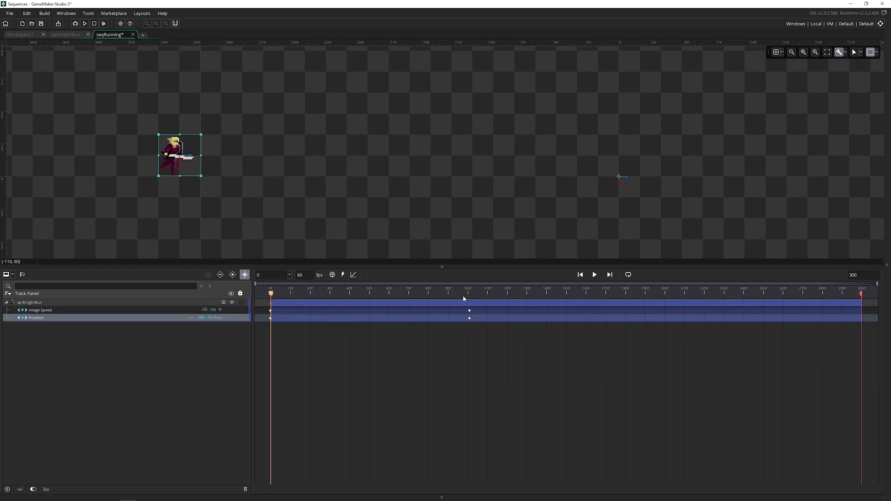
pyautogui.press('space')
pyautogui.press('space')
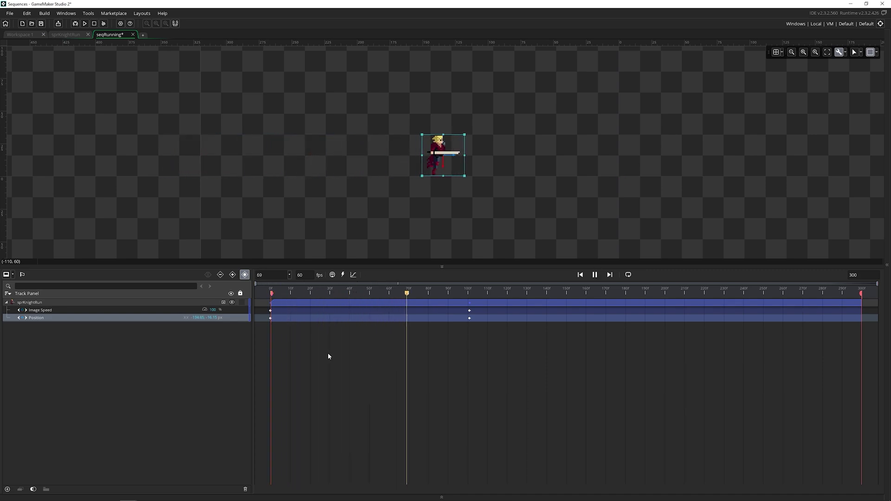
pyautogui.click(167, 304)
pyautogui.moveTo(318, 291); pyautogui.dragTo(428, 300)
pyautogui.click(133, 311)
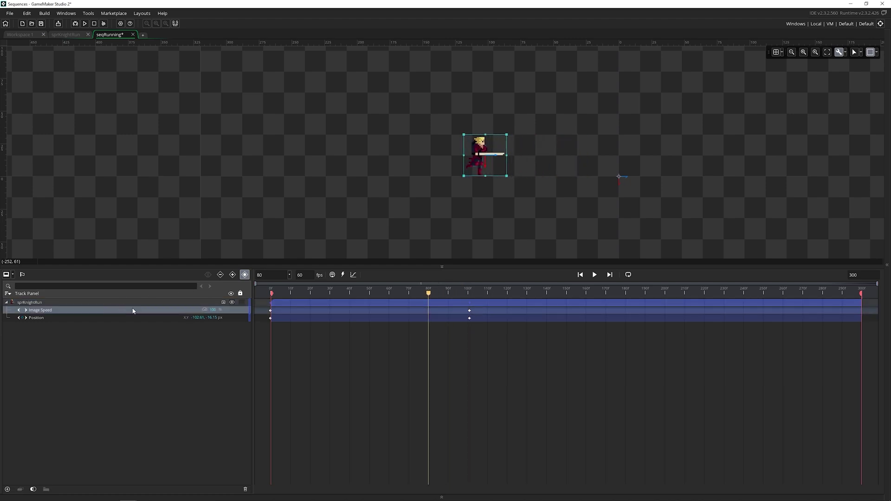
pyautogui.click(470, 294)
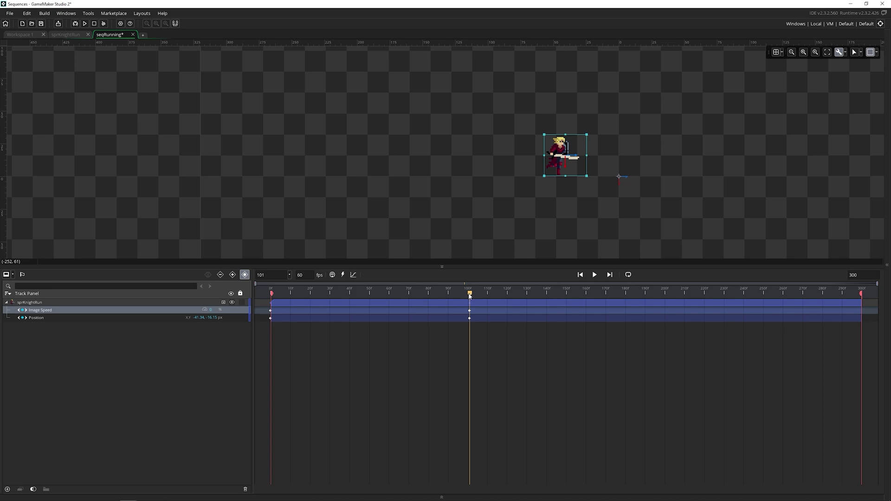
pyautogui.click(472, 295)
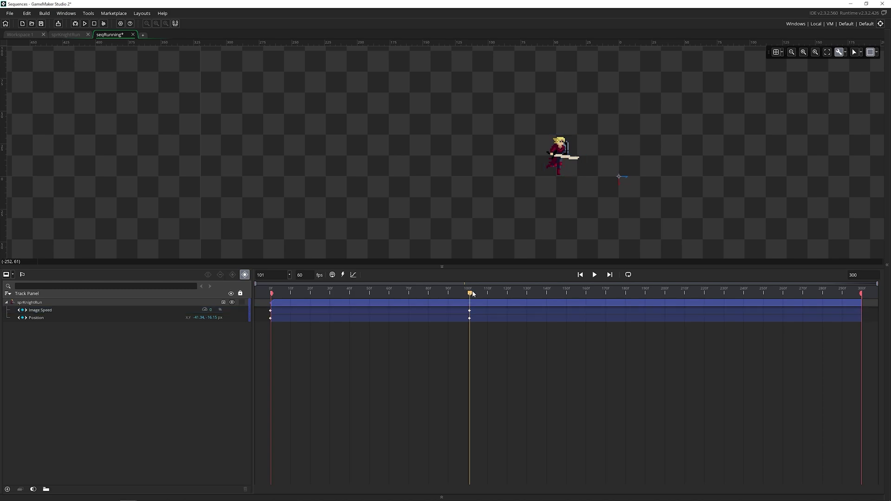
# - Add a Scale track with Scale X -100 at frame 101 and 100 at frame 0
pyautogui.click(224, 302)
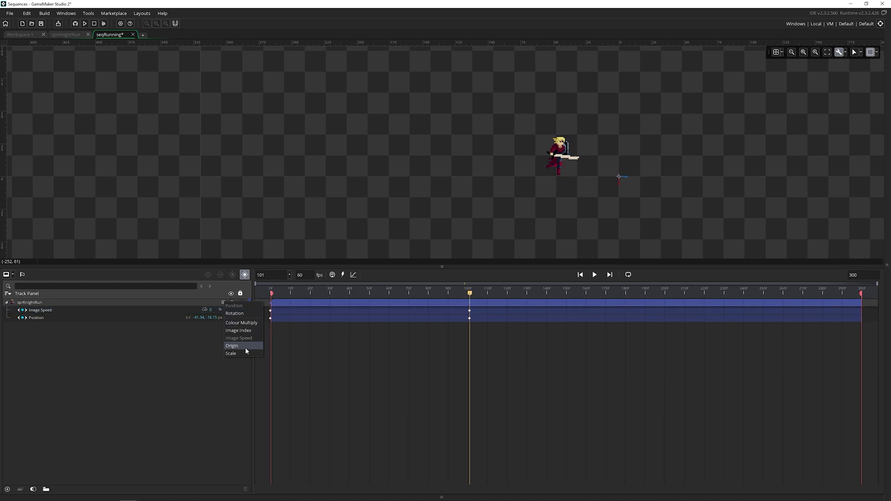
pyautogui.click(232, 354)
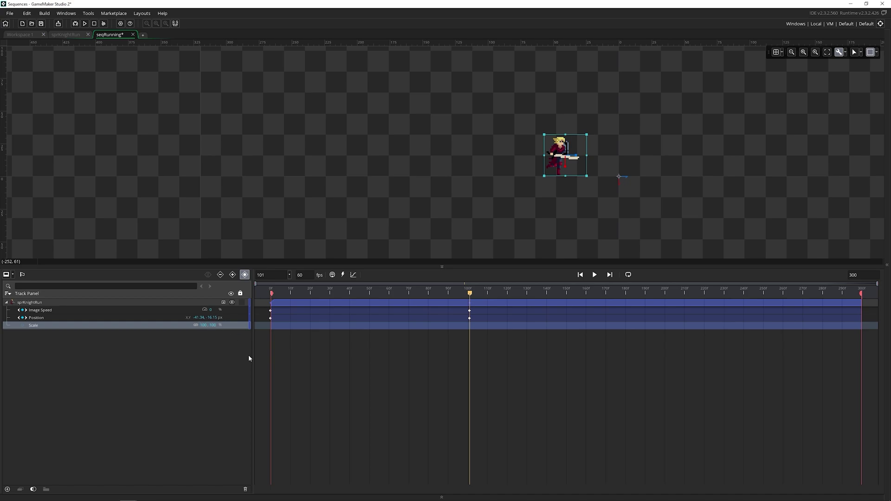
pyautogui.write('-')
pyautogui.press('BackSpace')
pyautogui.write('-')
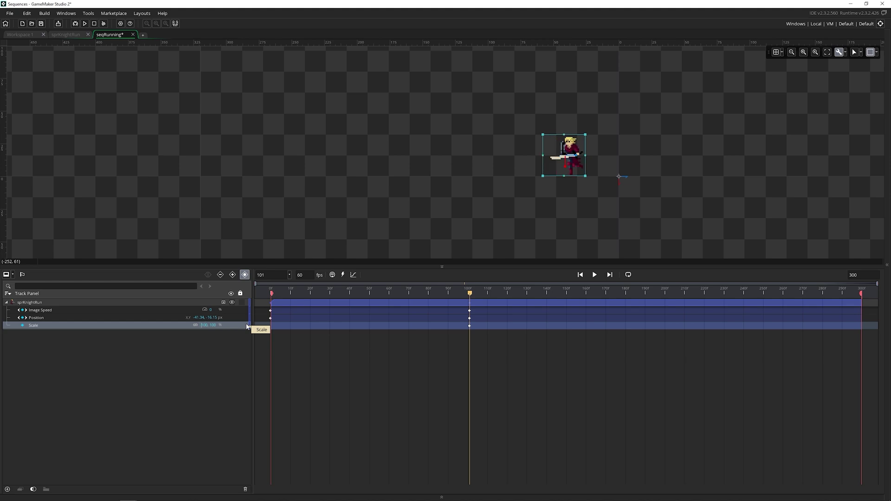
pyautogui.moveTo(469, 291); pyautogui.dragTo(207, 318)
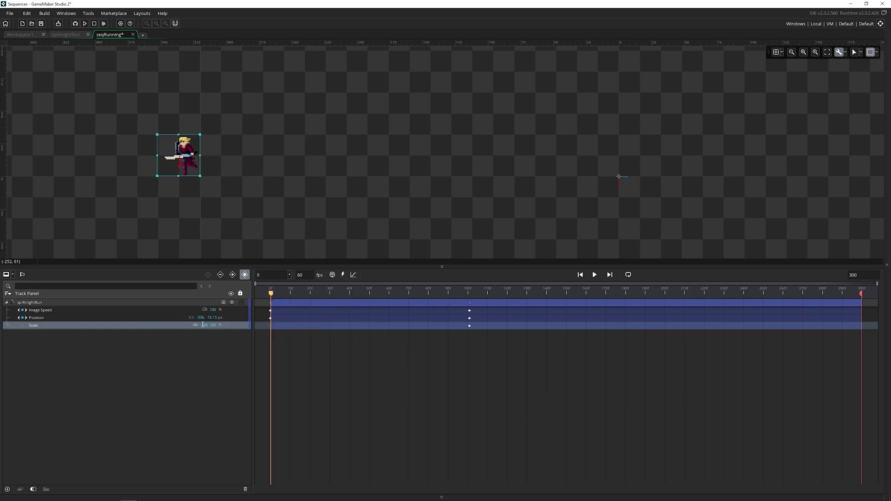
pyautogui.press('BackSpace')
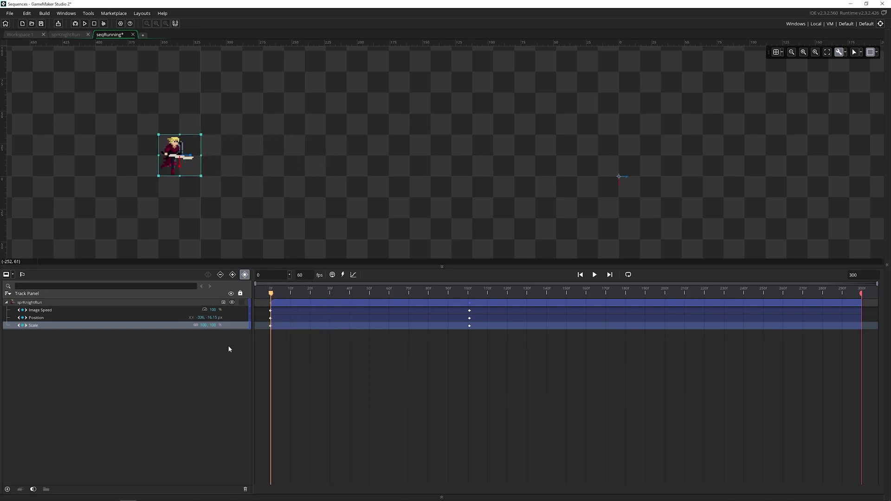
# - Turn the Scale track's interpolation off and preview the sequence
pyautogui.rightClick(161, 329)
pyautogui.moveTo(200, 388)
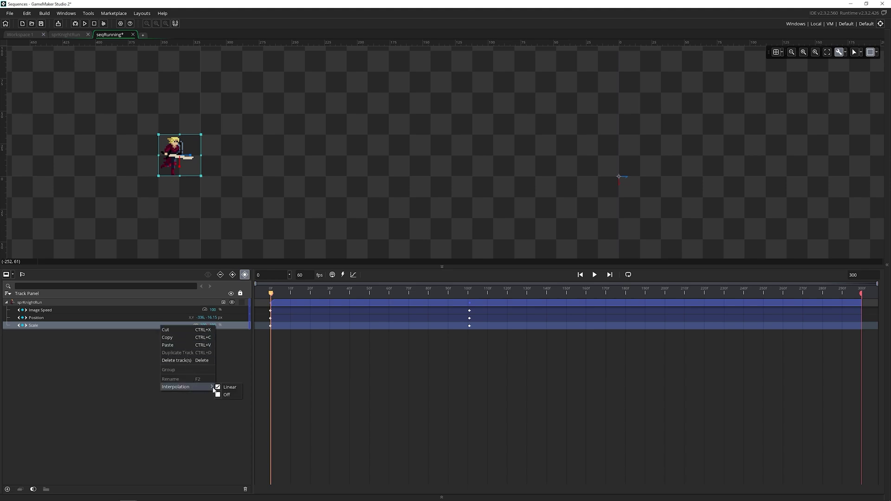
pyautogui.click(227, 396)
pyautogui.press('space')
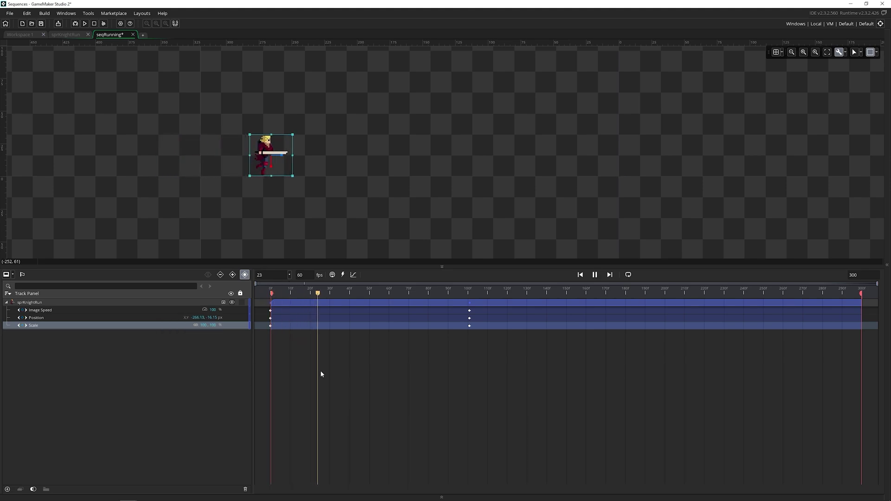
pyautogui.press('space')
pyautogui.moveTo(551, 293); pyautogui.dragTo(548, 295)
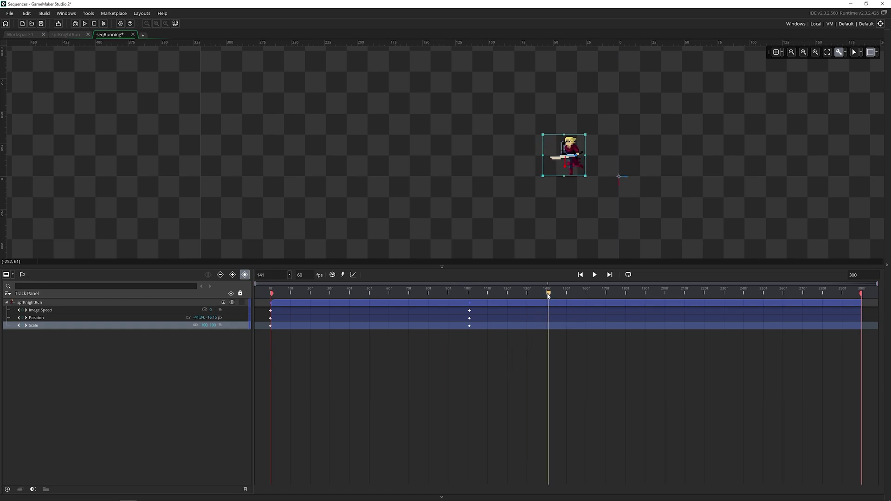
# - Add Image Speed, Position and Scale keyframes for the knight at frame 141
pyautogui.scroll(-2, 729, 167)
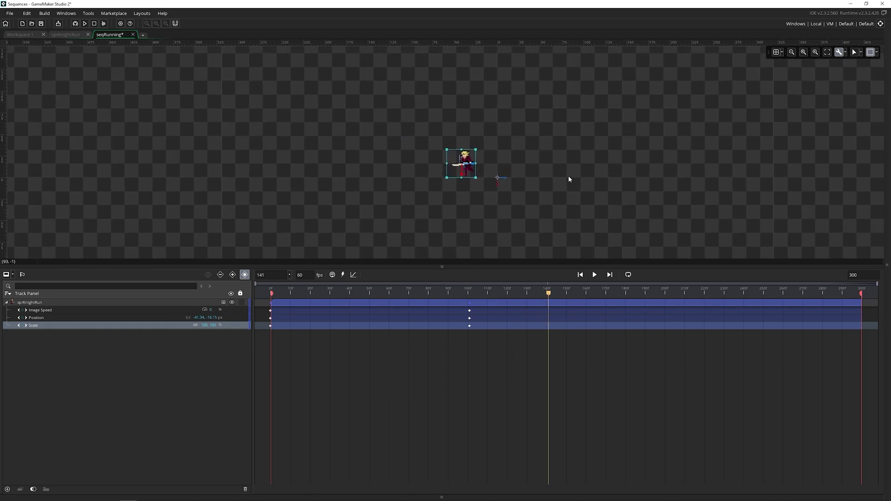
pyautogui.moveTo(565, 178); pyautogui.dragTo(489, 163, button='middle')
pyautogui.press('x')
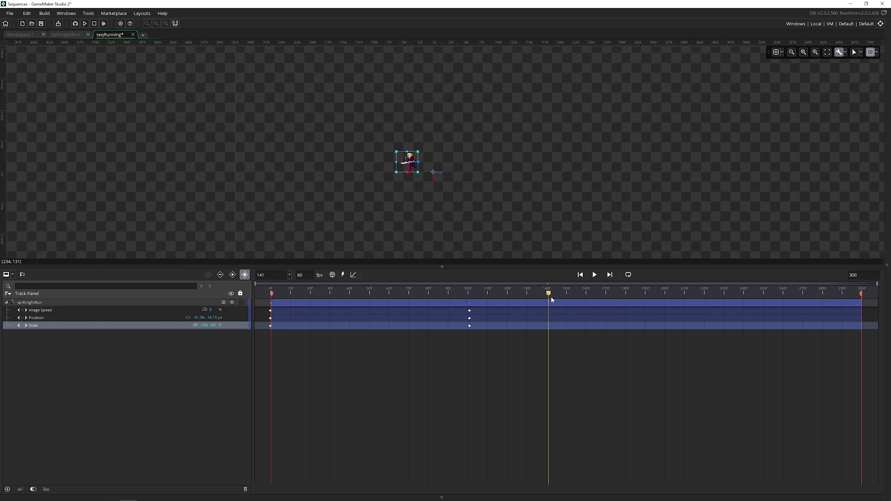
pyautogui.click(23, 311)
pyautogui.click(23, 317)
pyautogui.click(22, 326)
# - At frame 260, move the knight right to x 343.66 facing right
pyautogui.moveTo(559, 296); pyautogui.dragTo(783, 292)
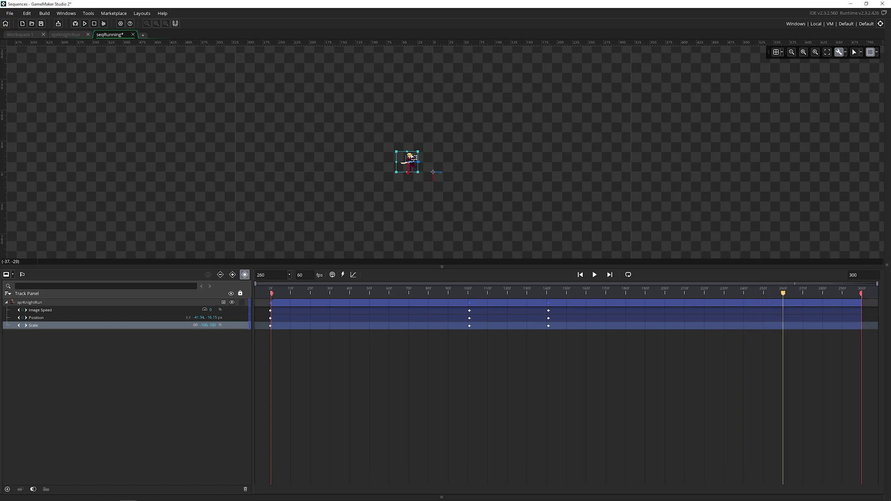
pyautogui.moveTo(413, 158); pyautogui.dragTo(654, 159)
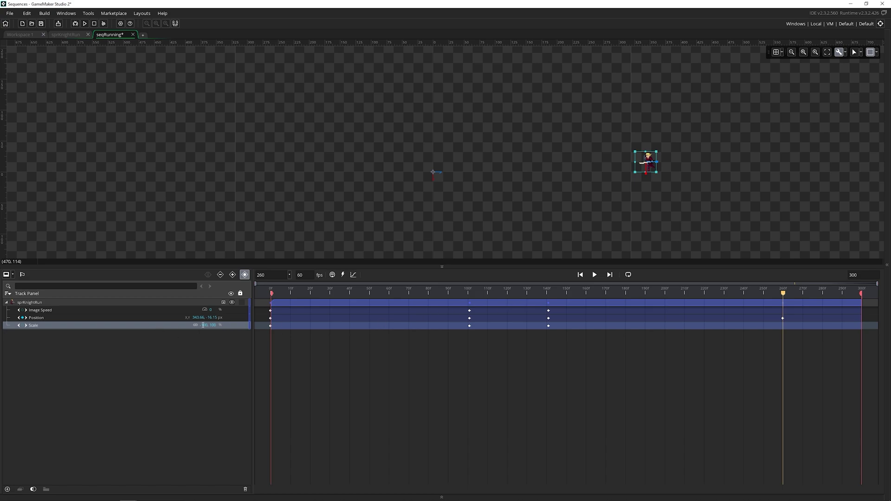
pyautogui.press('BackSpace')
# - Set Image Speed to 100 at frame 141, then replay the sequence from the start
pyautogui.moveTo(573, 294); pyautogui.dragTo(549, 292)
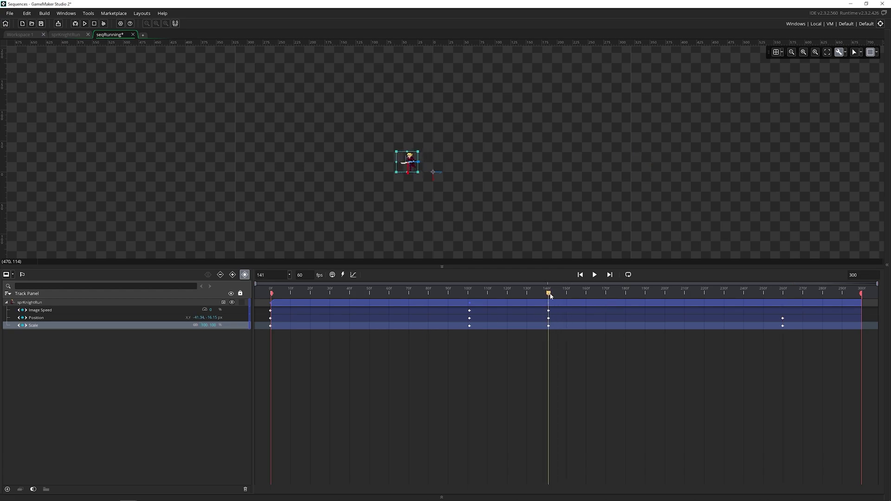
pyautogui.click(549, 326)
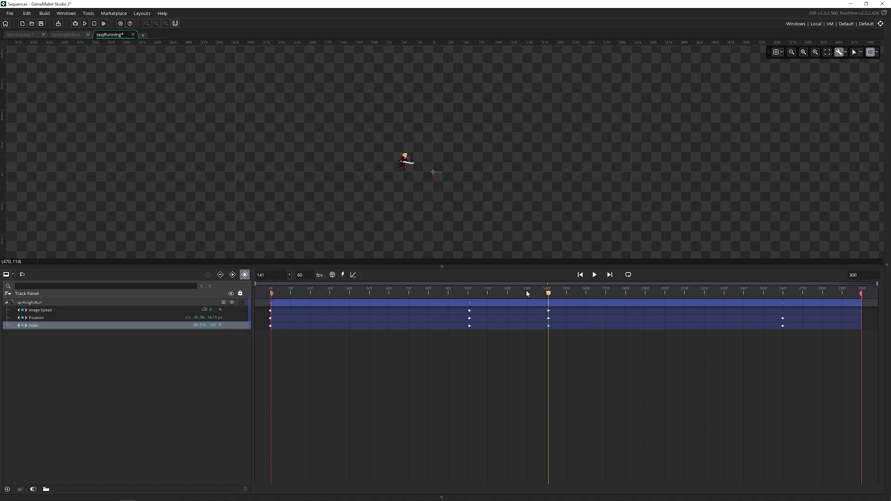
pyautogui.moveTo(510, 292); pyautogui.dragTo(559, 301)
pyautogui.click(549, 318)
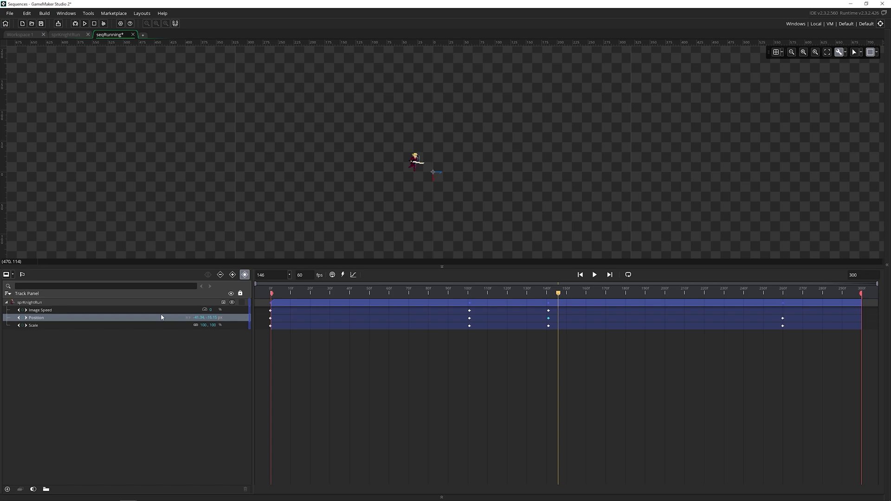
pyautogui.click(396, 299)
pyautogui.moveTo(553, 298); pyautogui.dragTo(548, 295)
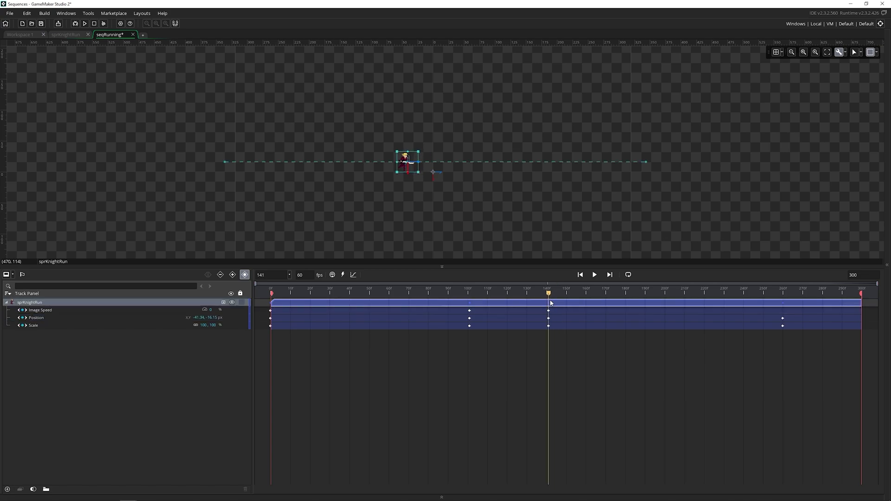
pyautogui.press('BackSpace')
pyautogui.write('100')
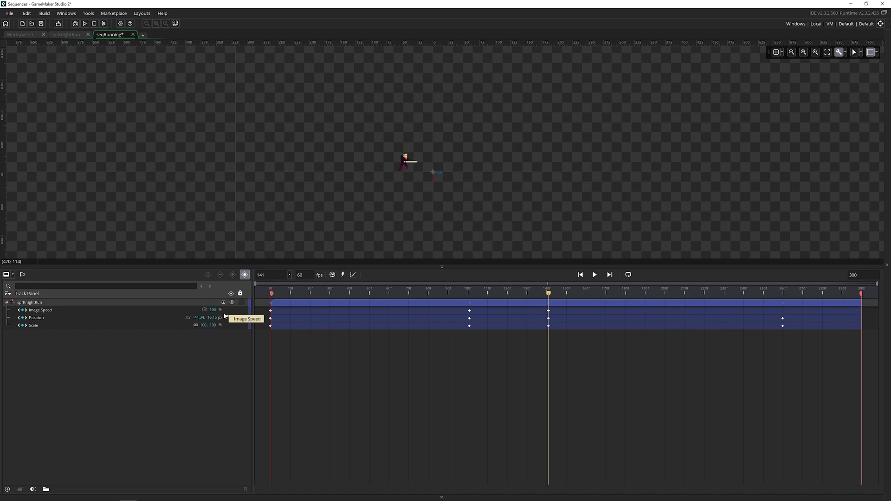
pyautogui.moveTo(371, 284); pyautogui.dragTo(271, 284)
pyautogui.press('space')
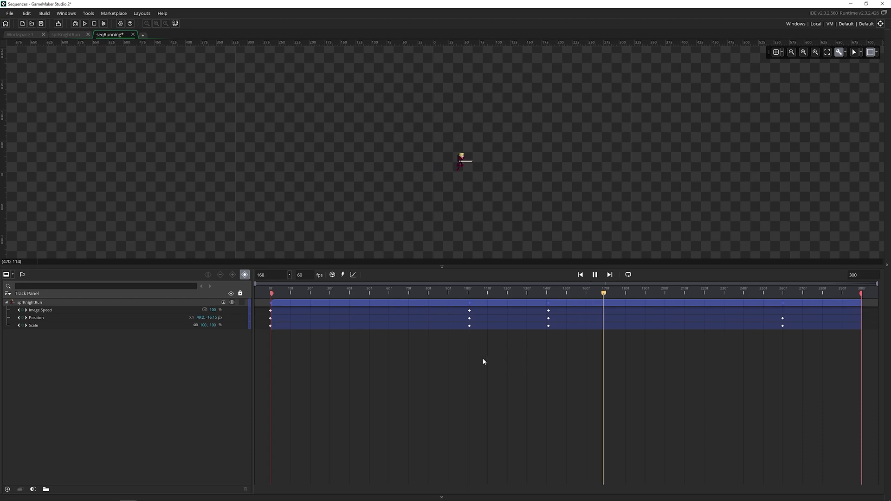
# - Stop the seqRunning playback near the end of the sequence
pyautogui.press('space')
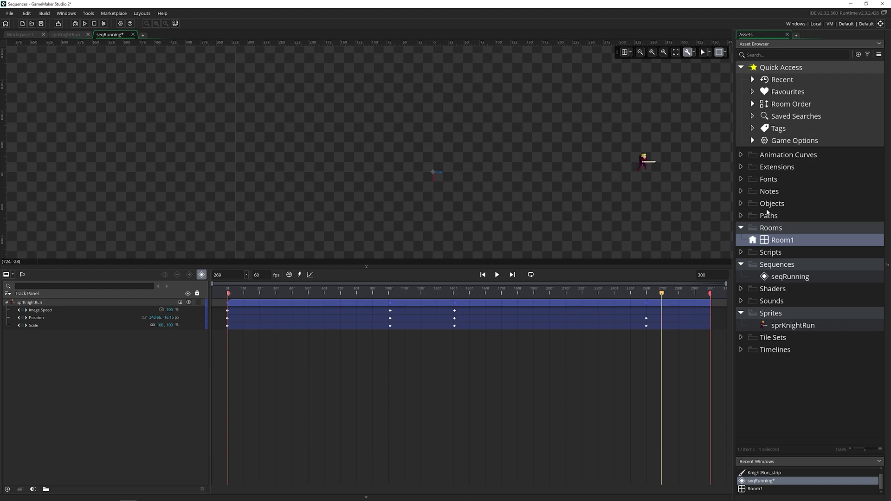
# - Create a new object asset named Object1 in the Objects folder
pyautogui.rightClick(767, 207)
pyautogui.moveTo(778, 217)
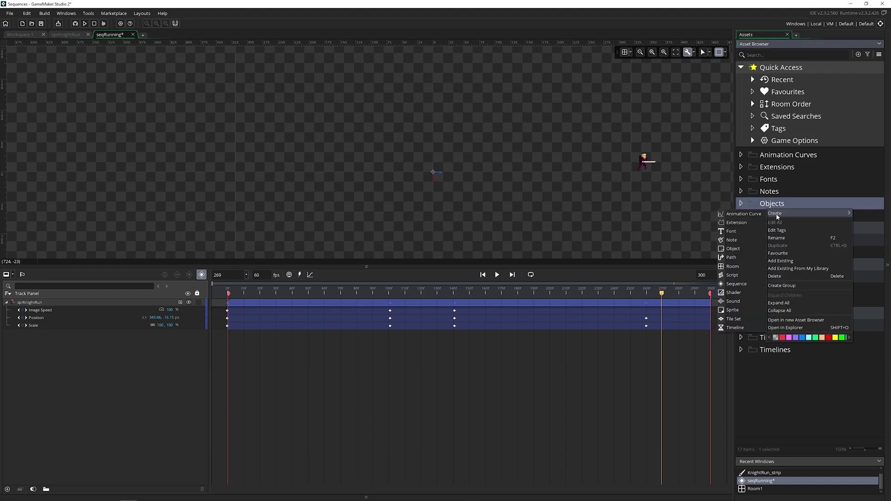
pyautogui.click(748, 249)
pyautogui.press('Return')
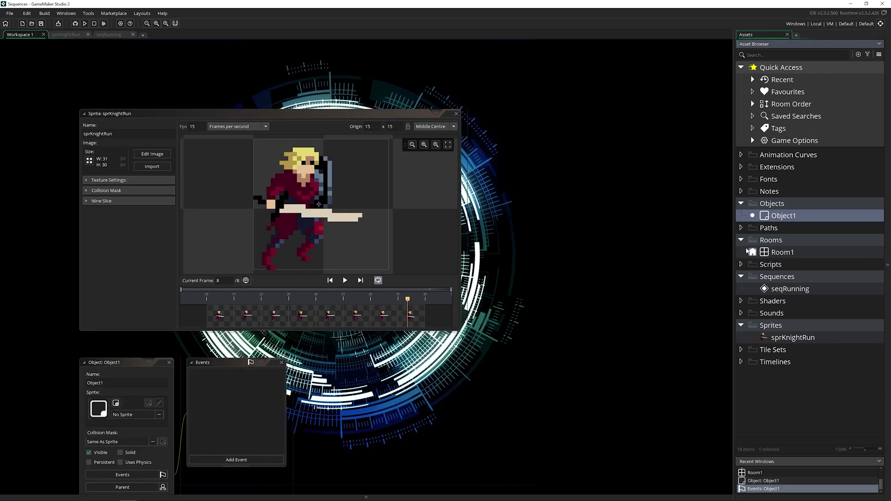
# - Add a Create event to Object1 and enlarge its code editor
pyautogui.scroll(-5, 512, 334)
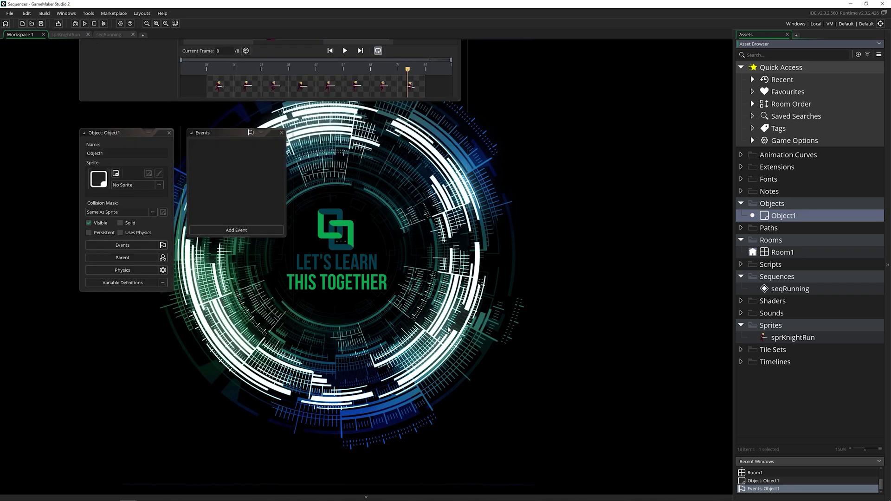
pyautogui.click(249, 230)
pyautogui.click(264, 237)
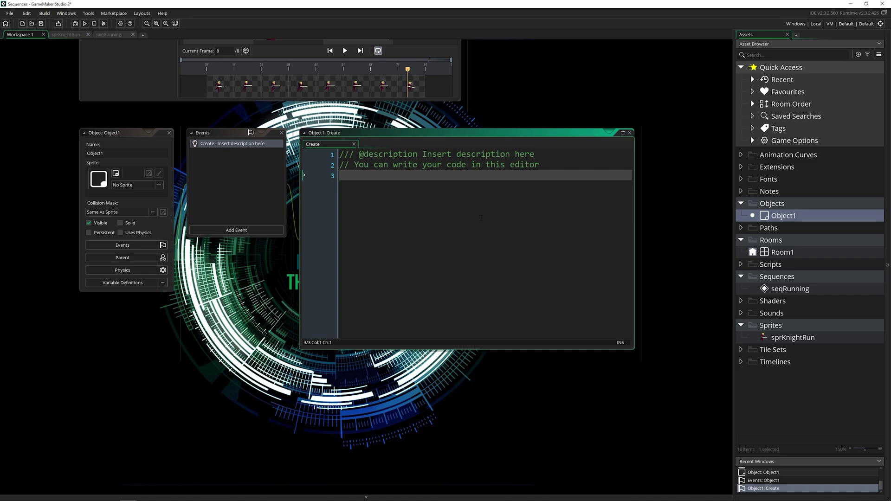
pyautogui.moveTo(632, 349); pyautogui.dragTo(760, 397)
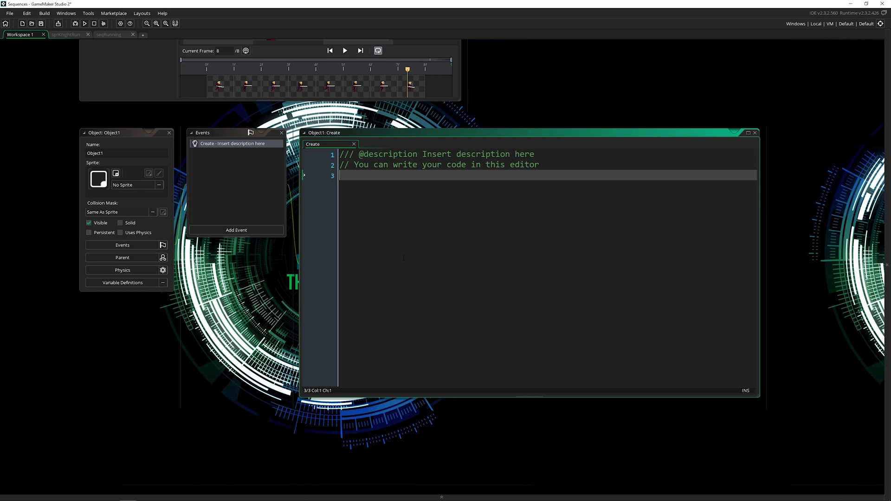
# - Write var seq = layer_sequence_create("Instances", room_width / 2, room_height / 2, seqRunning);
pyautogui.write('var seq = layer_sequn')
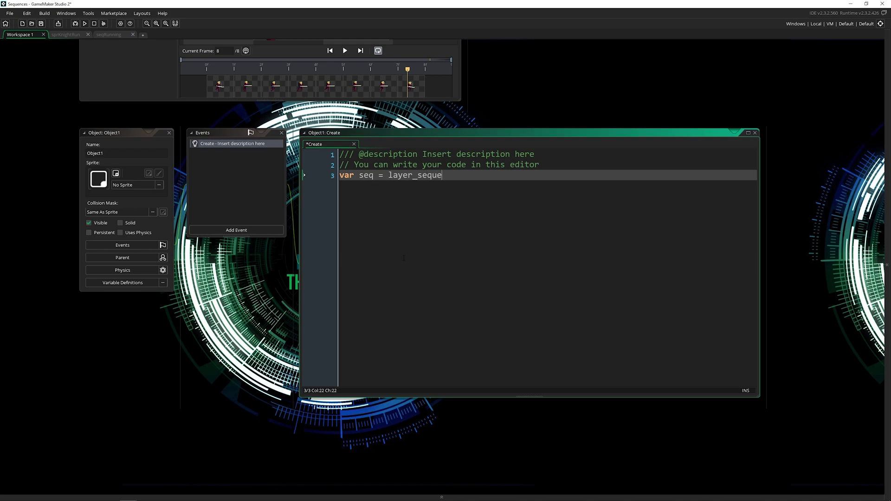
pyautogui.write('nce_create("Instances')
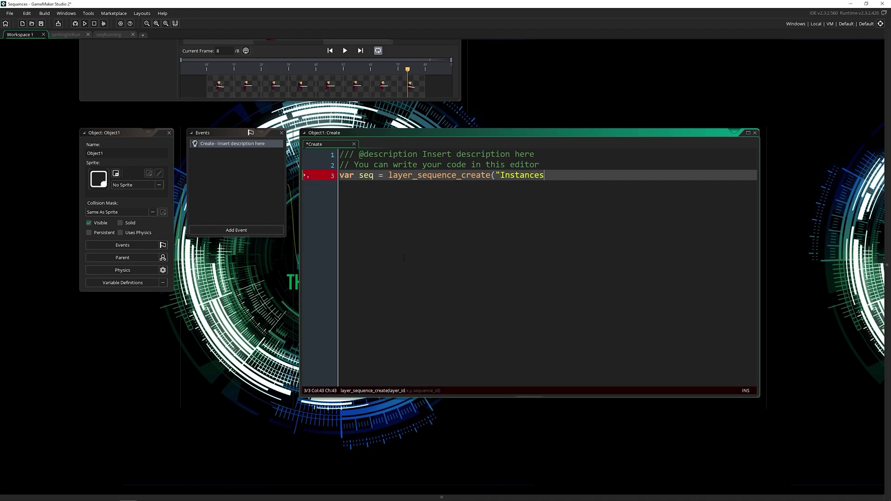
pyautogui.write('", room_width / 2, room_height //')
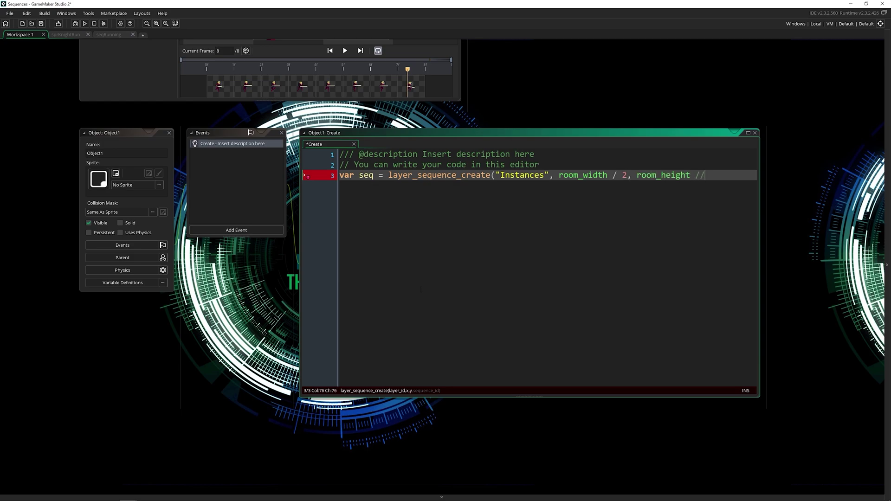
pyautogui.press('BackSpace')
pyautogui.write('2, ')
pyautogui.write('seqRunning);')
pyautogui.press('Return')
# - Add var seqStruct = layer_sequence_get_instance(seq) and open its manual page with F1
pyautogui.click(395, 175)
pyautogui.click(347, 193)
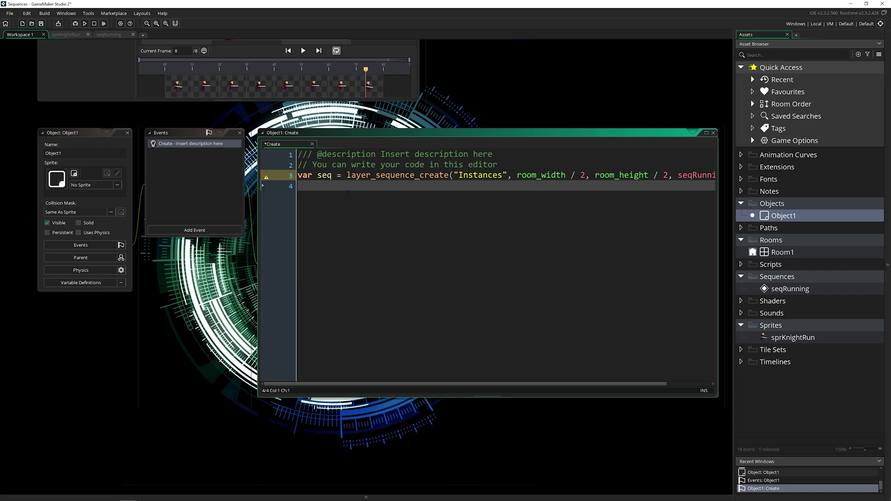
pyautogui.write('var seqStruct = layer_sequence_get_instance(')
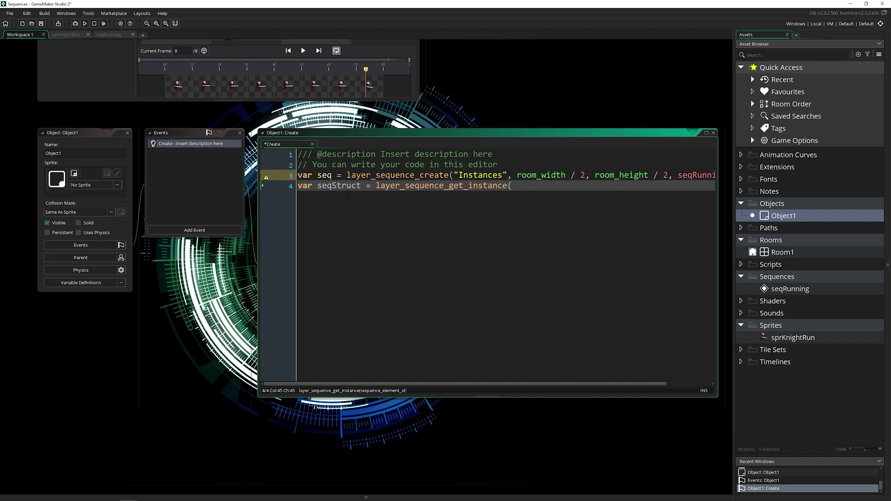
pyautogui.write('seq);')
pyautogui.click(425, 186)
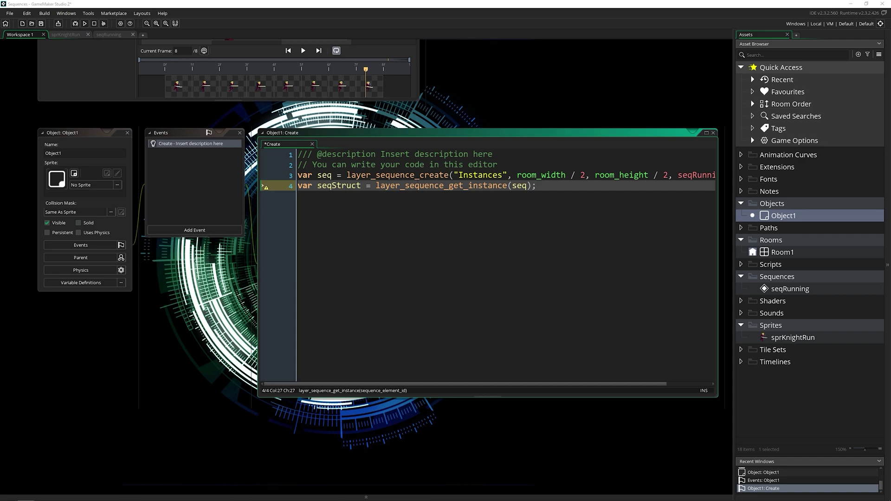
pyautogui.press('F1')
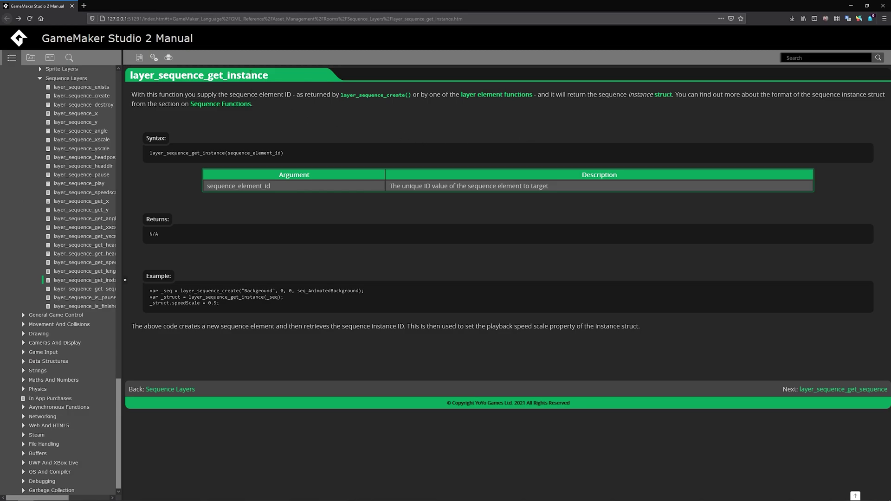
# - Go via Sequence Functions to The Sequence Instance Struct page and scroll its properties
pyautogui.moveTo(251, 73); pyautogui.dragTo(207, 74)
pyautogui.click(287, 103)
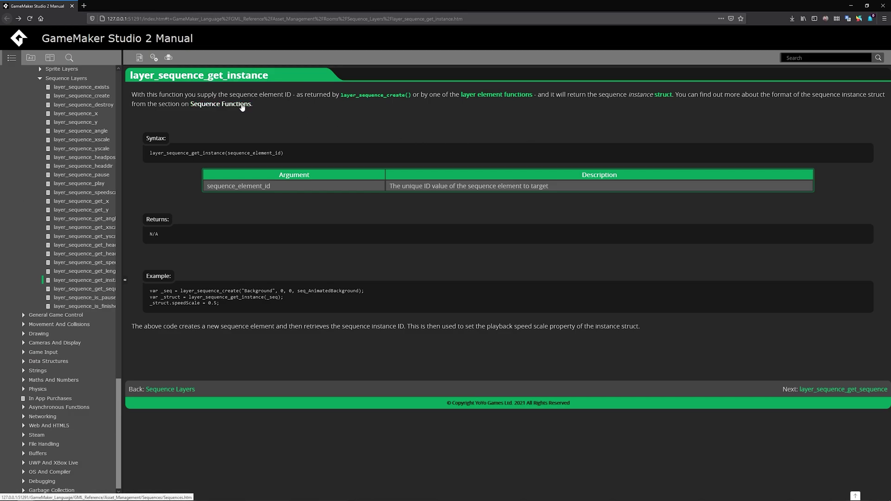
pyautogui.click(242, 107)
pyautogui.scroll(-15, 506, 278)
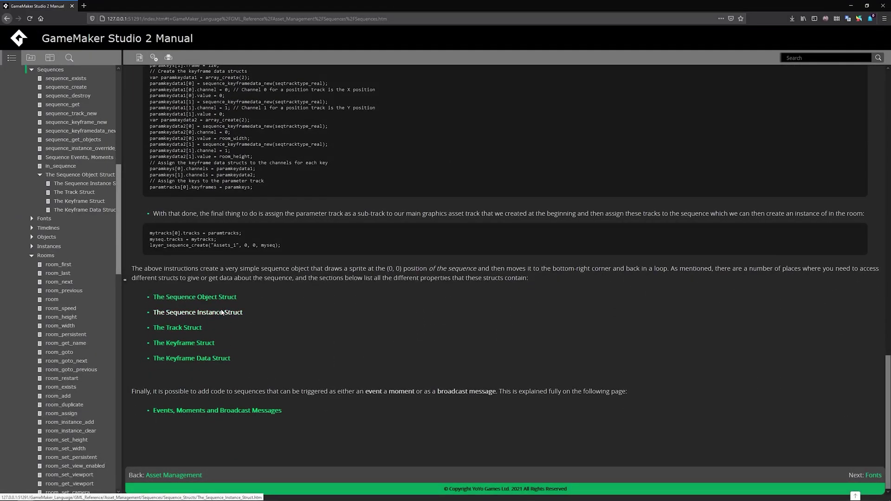
pyautogui.click(222, 312)
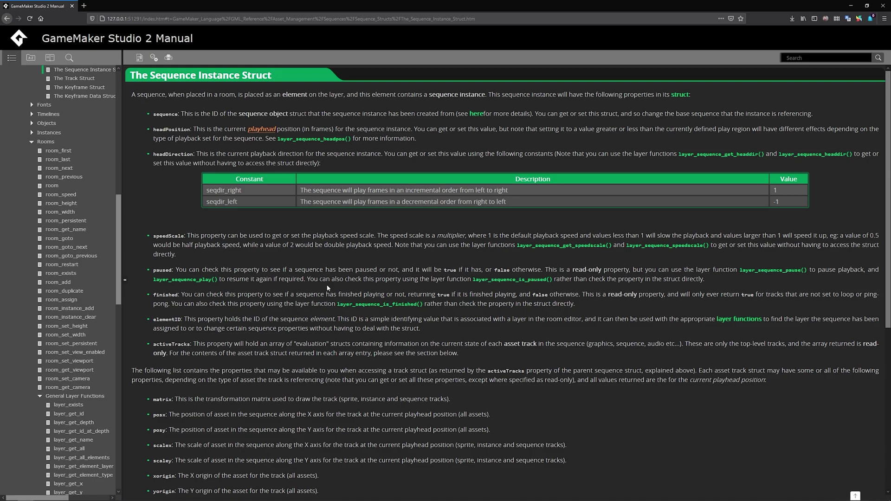
pyautogui.scroll(-5, 327, 285)
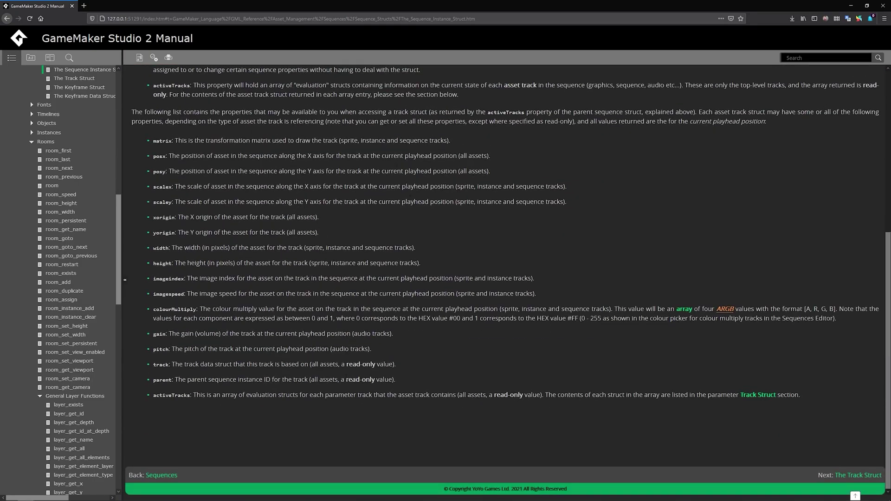
pyautogui.scroll(10, 426, 231)
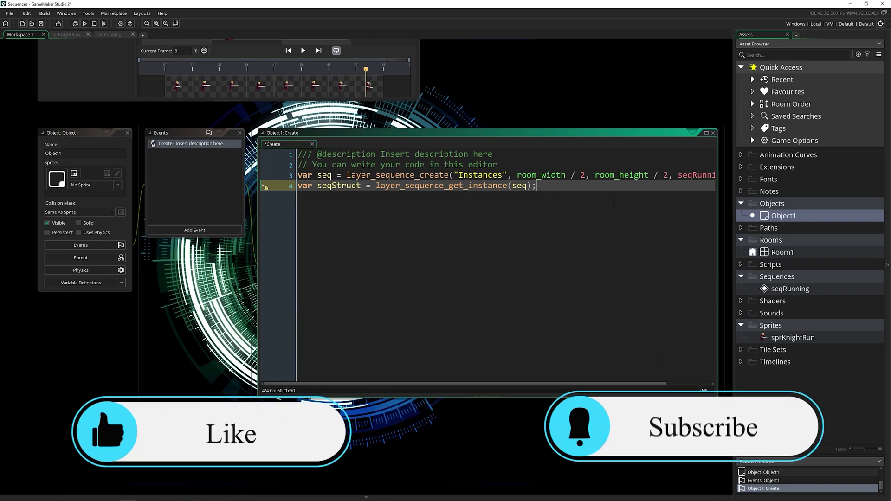
# - Replace the instance-struct line with layer_sequence_play(seq) and run the game with F5
pyautogui.click(614, 201)
pyautogui.press('Return')
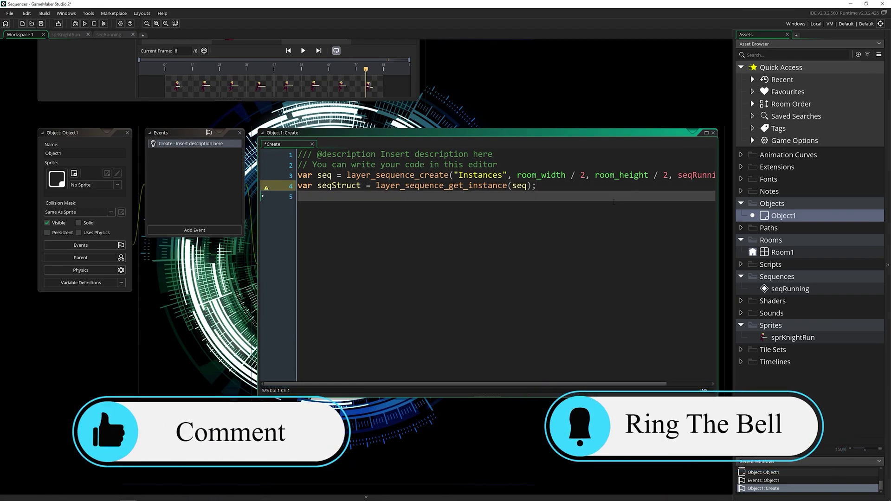
pyautogui.click(286, 185)
pyautogui.press('BackSpace')
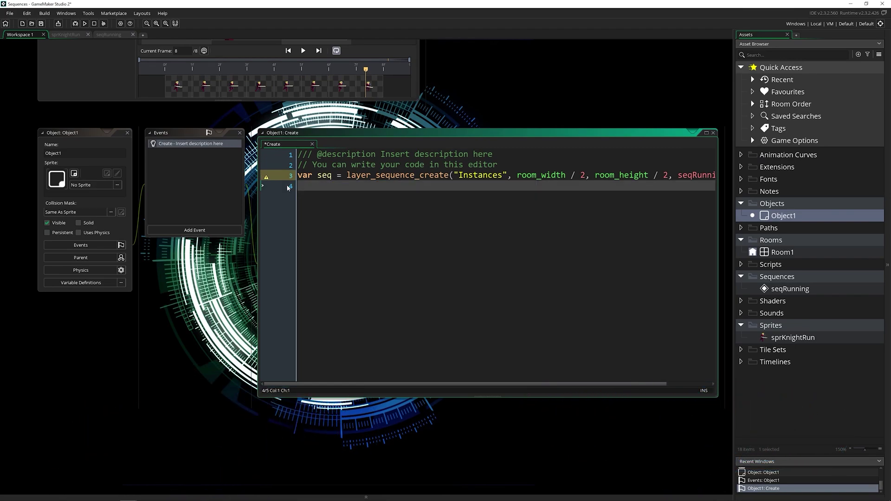
pyautogui.write('layer_sequence_play(seq);')
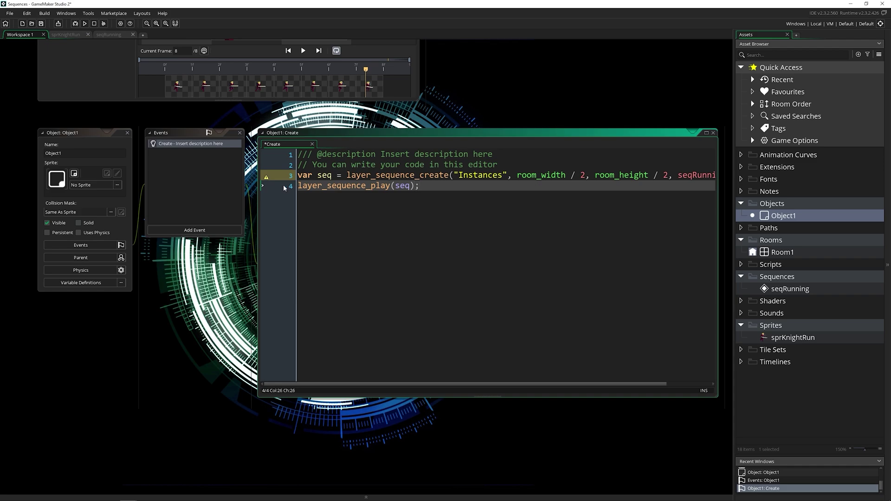
pyautogui.click(366, 175)
pyautogui.click(434, 186)
pyautogui.press('F5')
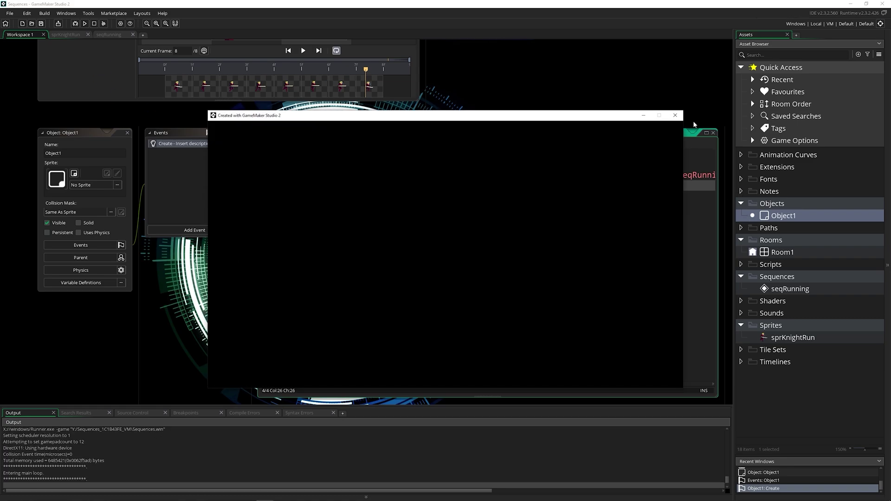
# - Drop an Object1 instance into Room1, test-run the game, then close it
pyautogui.click(683, 119)
pyautogui.doubleClick(780, 256)
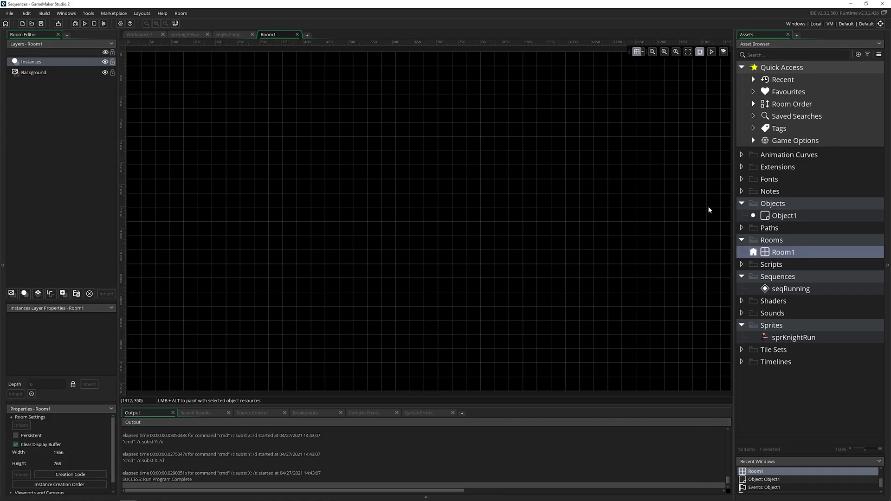
pyautogui.moveTo(772, 219); pyautogui.dragTo(329, 154)
pyautogui.press('F5')
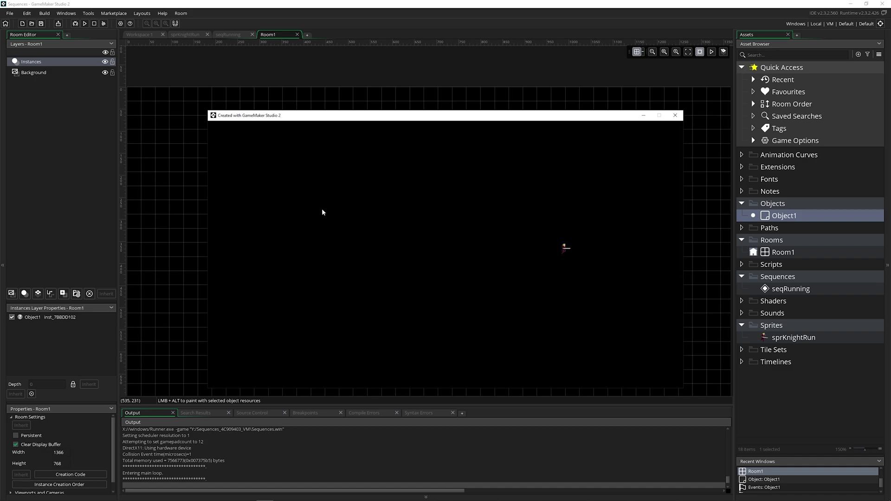
pyautogui.click(676, 116)
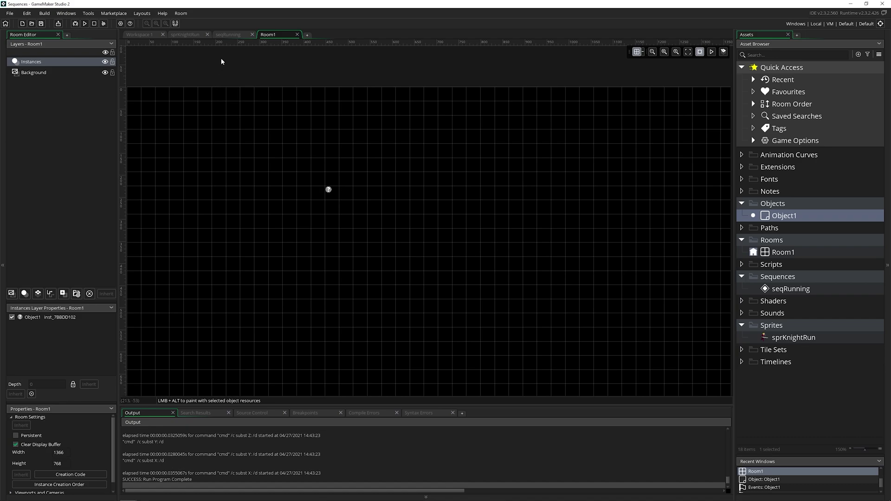
# - Switch to the seqRunning tab and hide the docks with F12
pyautogui.click(154, 35)
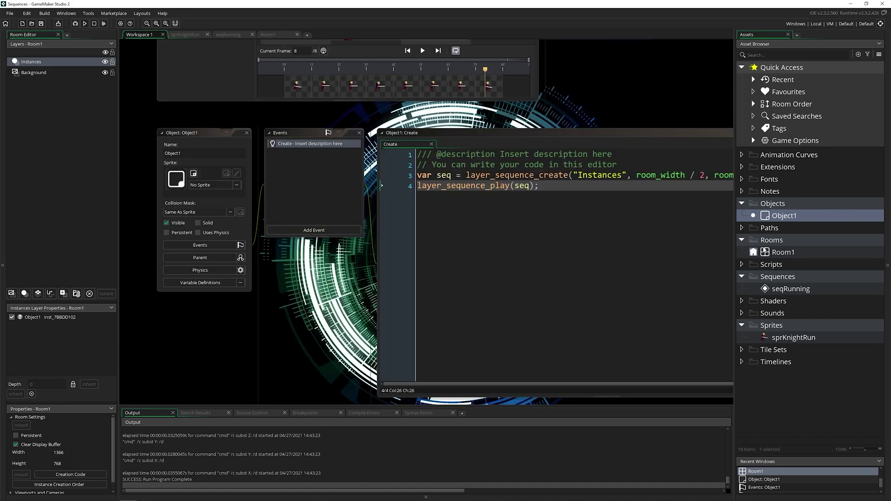
pyautogui.click(196, 35)
pyautogui.click(228, 34)
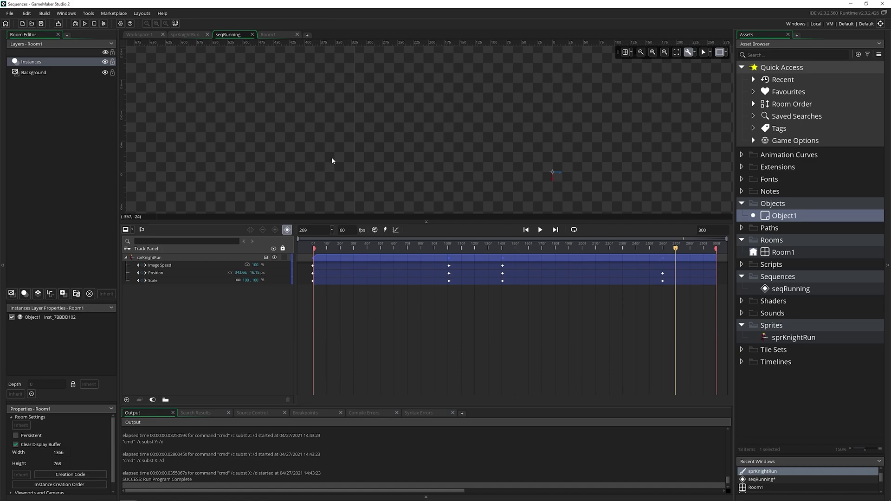
pyautogui.press('F12')
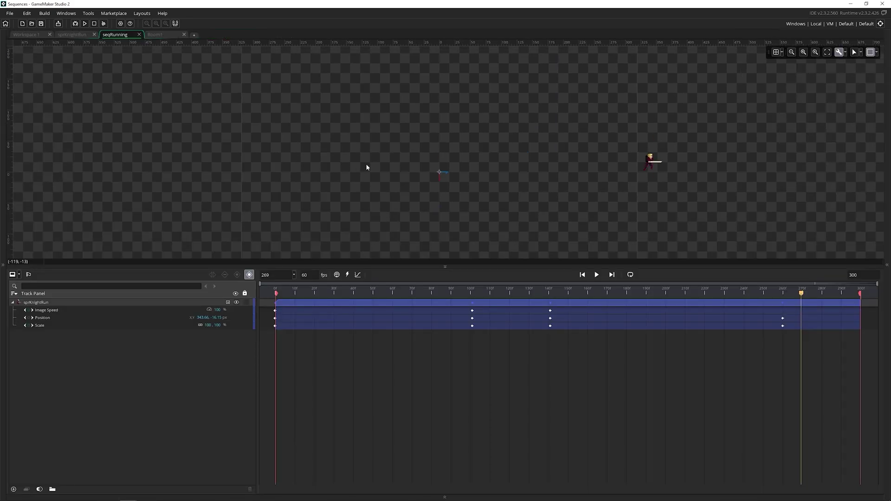
pyautogui.scroll(-1, 366, 167)
pyautogui.scroll(-1, 367, 167)
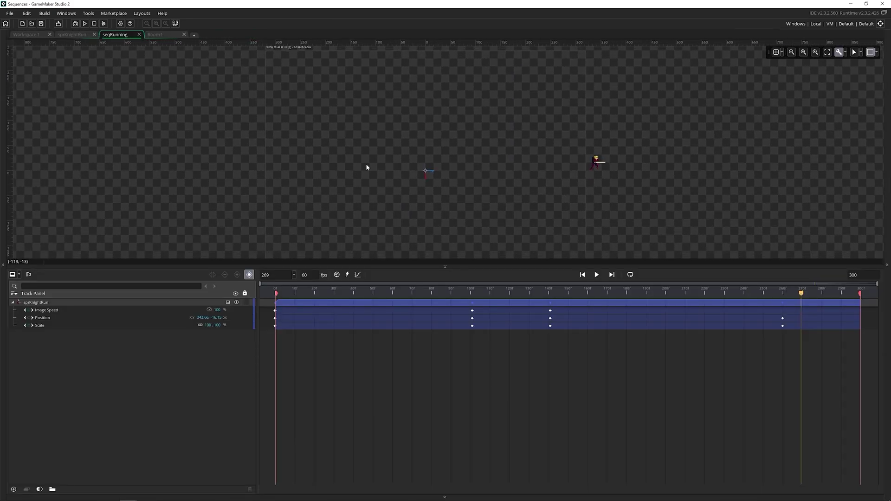